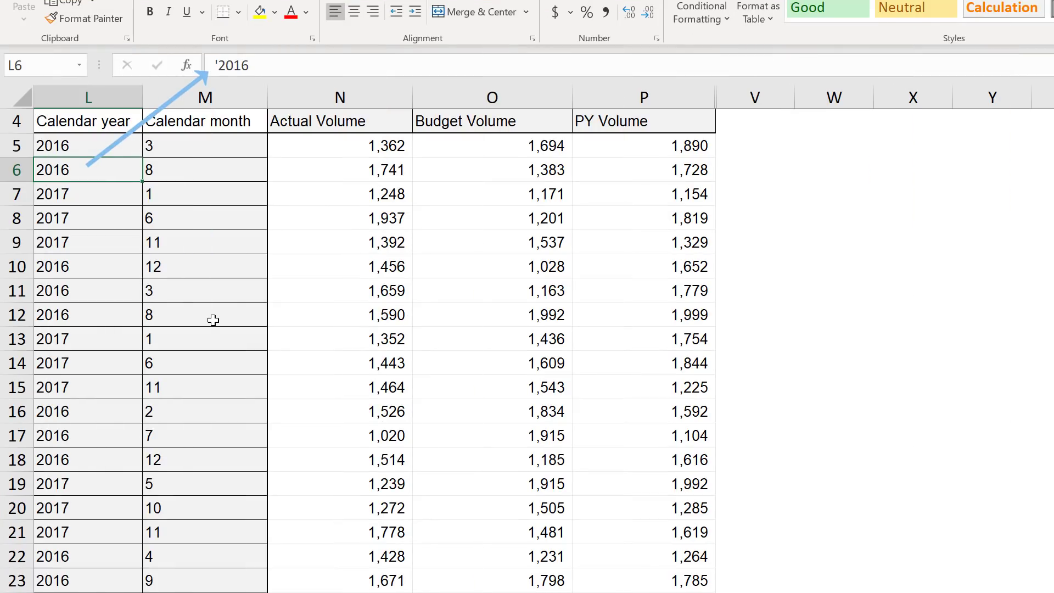
# Check the stored text codes, then enter code 1030 in D2
pyautogui.press('Right')
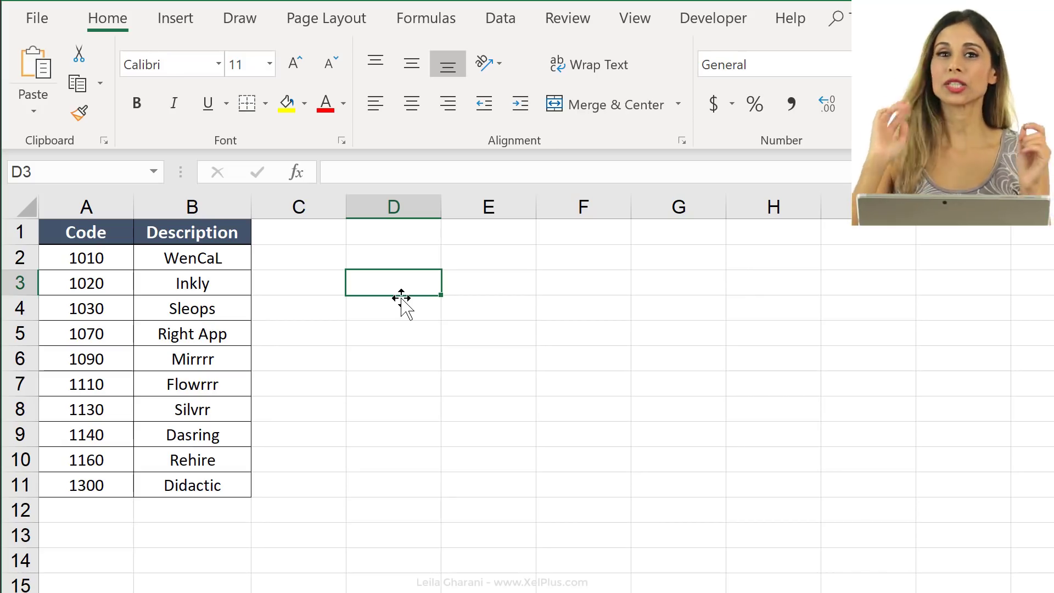
pyautogui.click(129, 350)
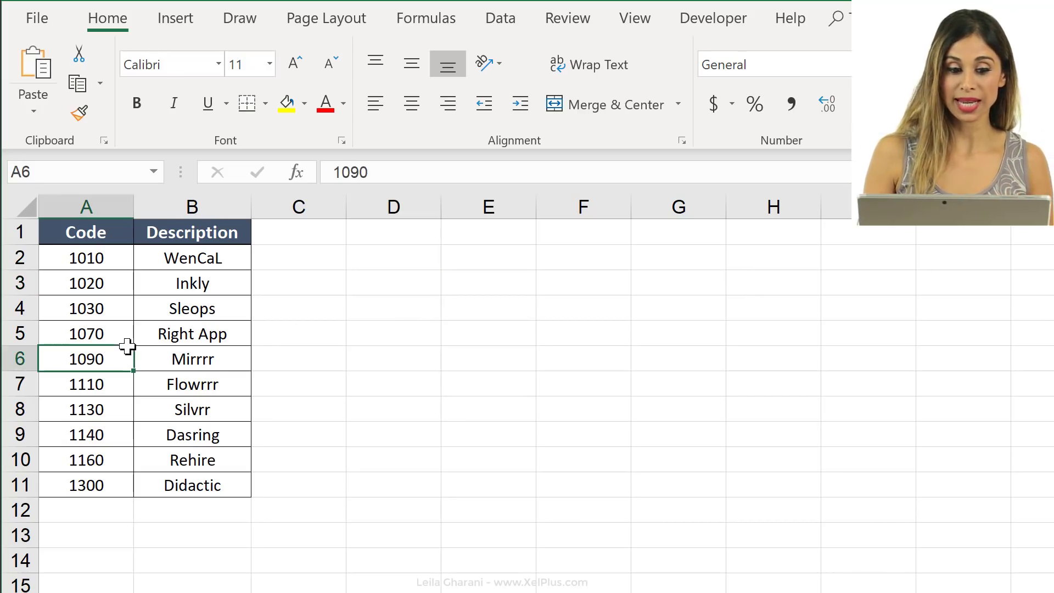
pyautogui.click(108, 334)
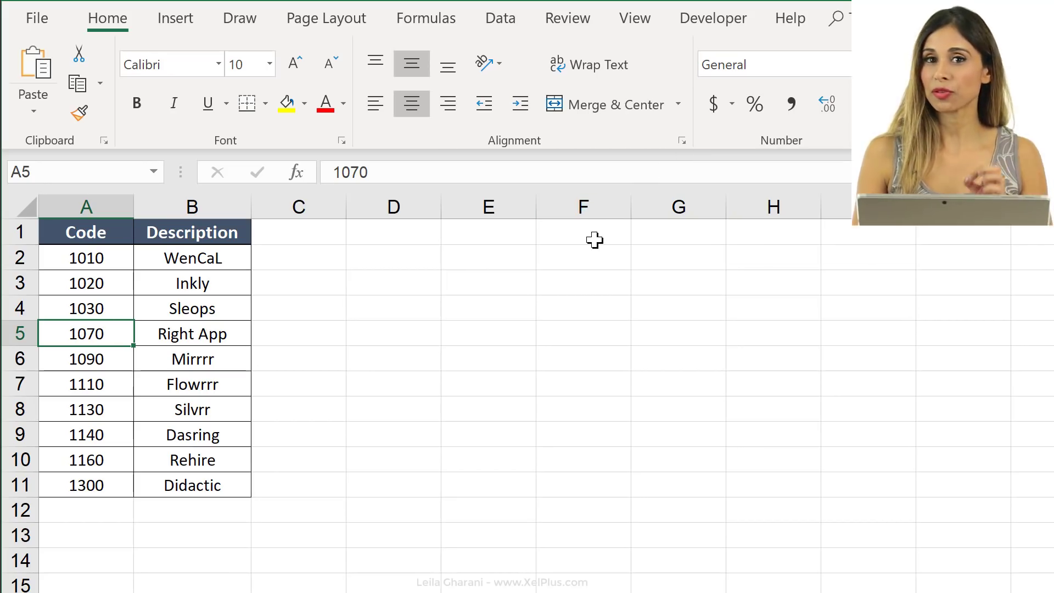
pyautogui.click(421, 268)
pyautogui.write('1030')
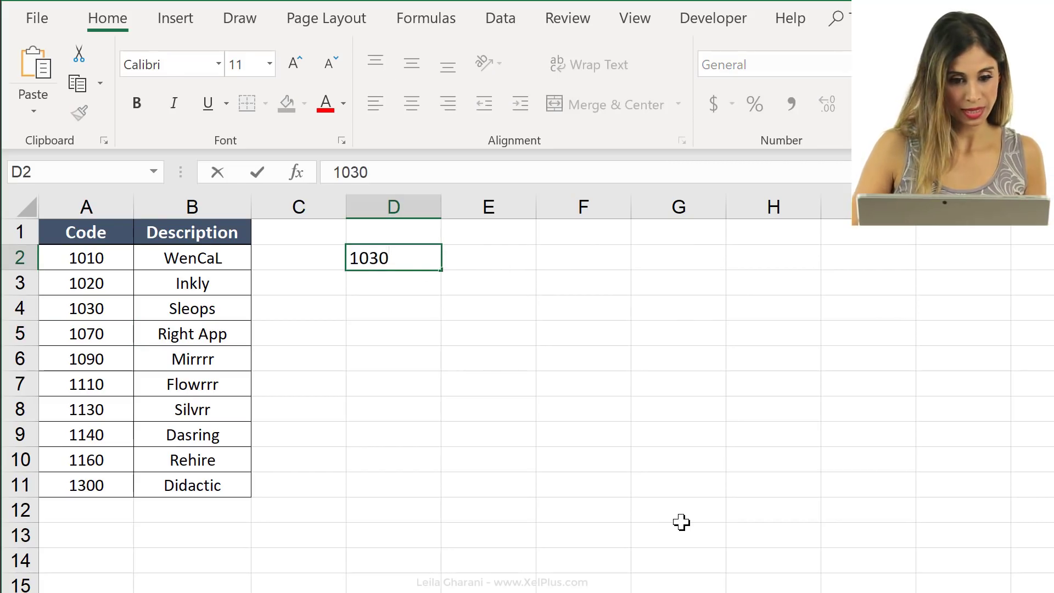
pyautogui.press('Return')
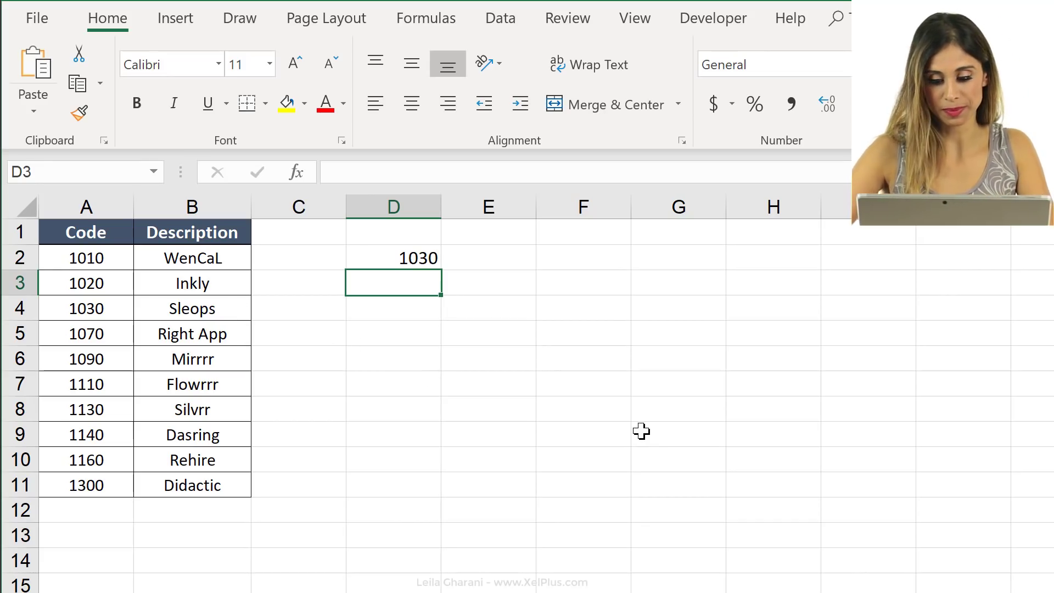
pyautogui.write('=vlookup')
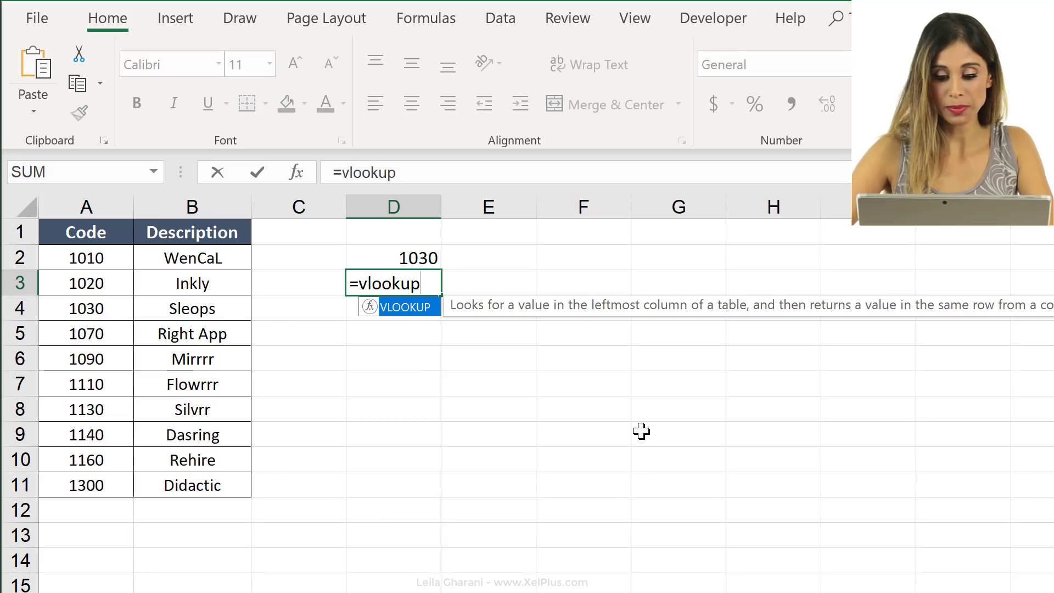
pyautogui.write('(')
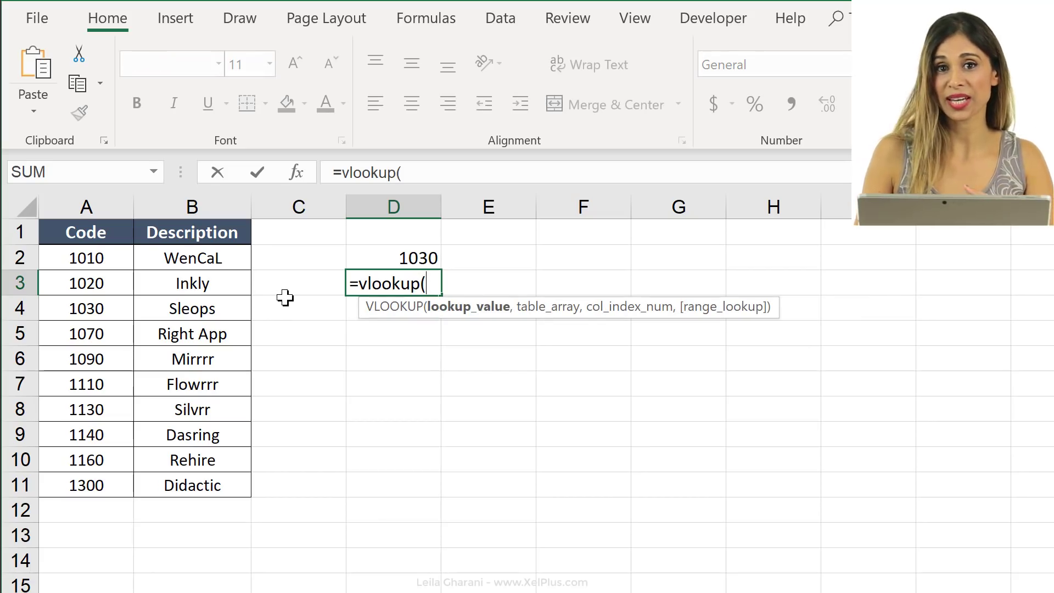
# Enter =VLOOKUP(D2,A2:B11,2,FALSE) in D3, which returns #N/A
pyautogui.click(417, 260)
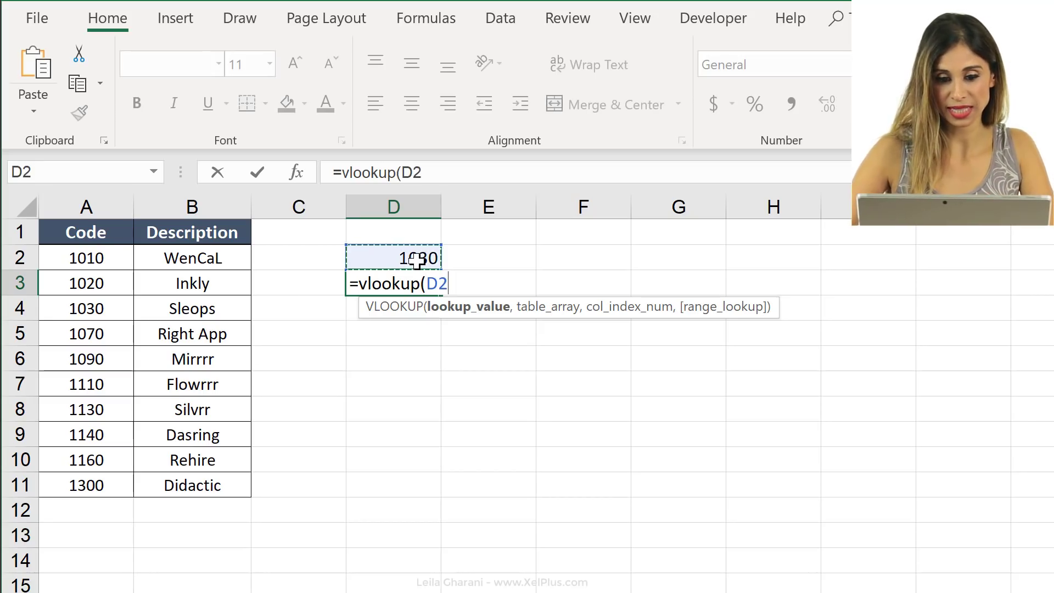
pyautogui.write(',')
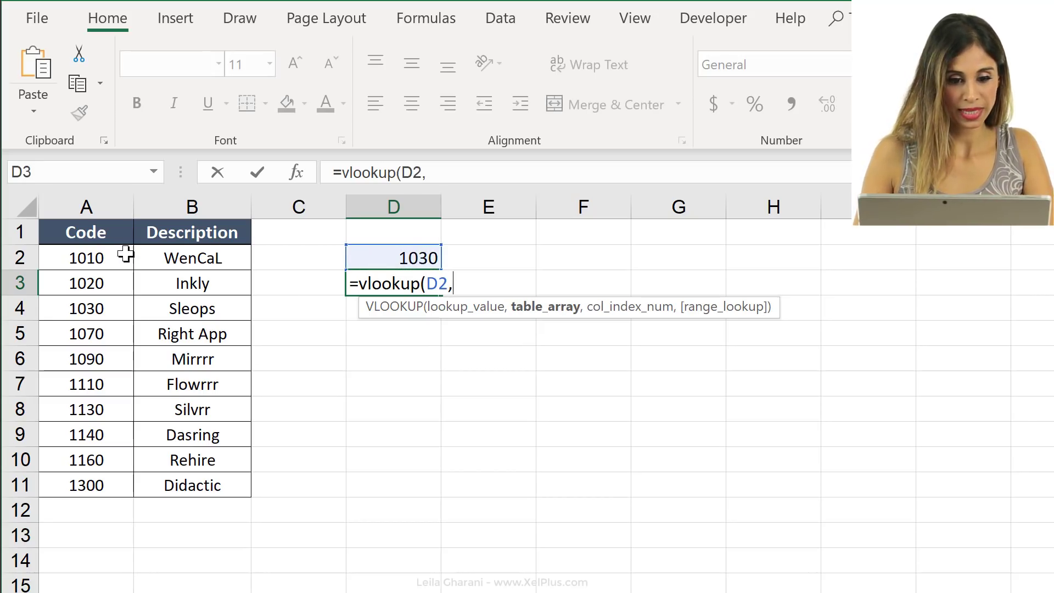
pyautogui.moveTo(124, 257); pyautogui.dragTo(212, 486)
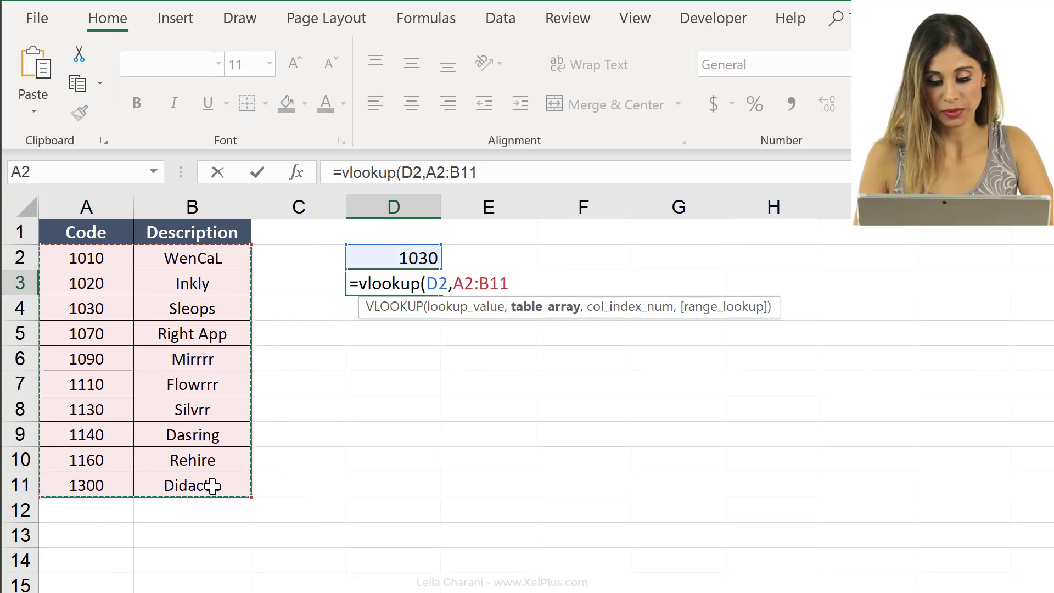
pyautogui.write(', ')
pyautogui.write(',2,')
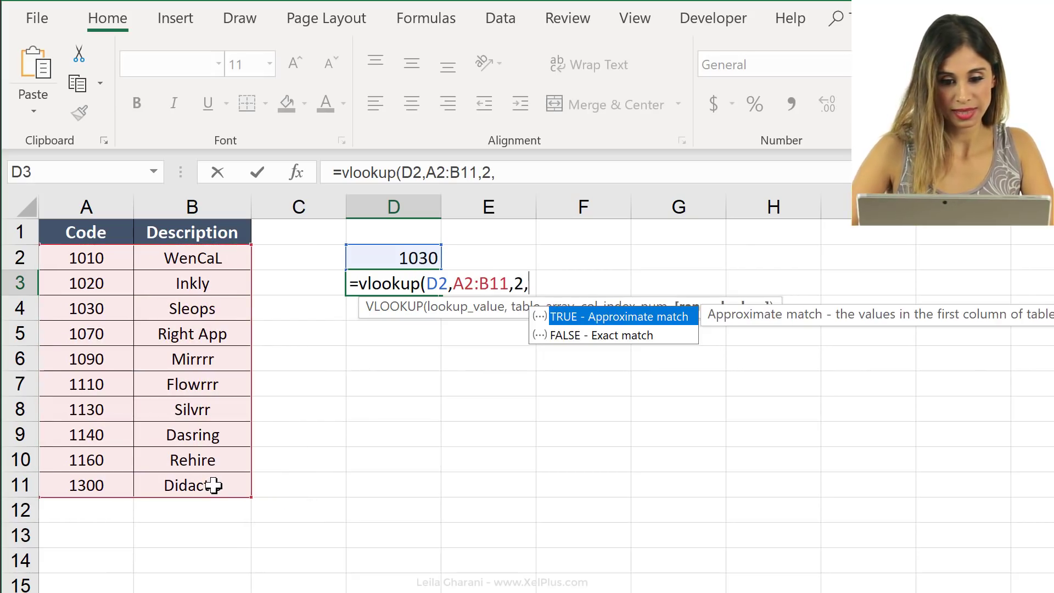
pyautogui.write('false')
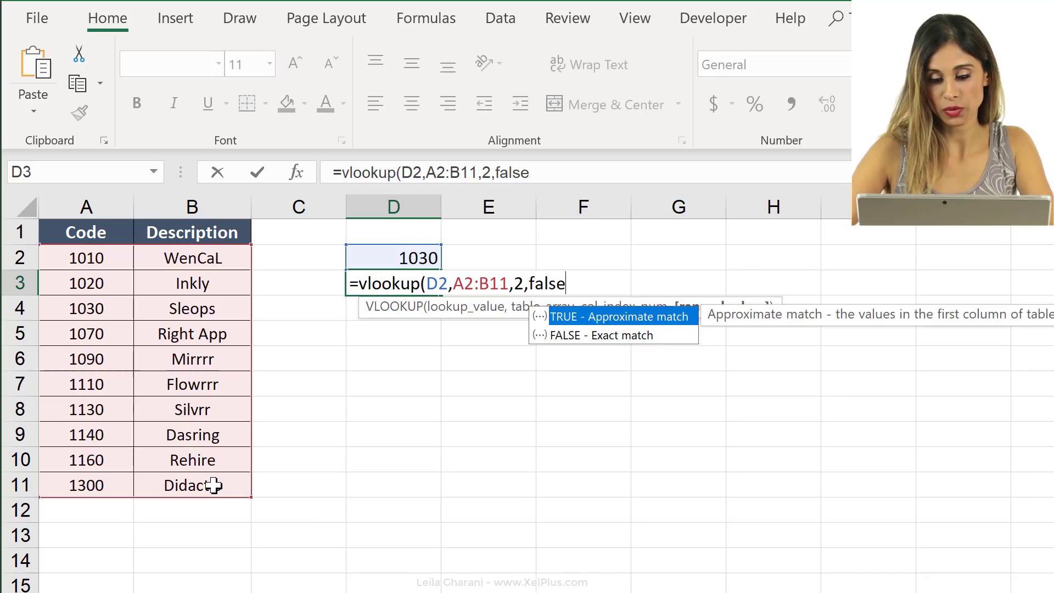
pyautogui.write(')')
pyautogui.hotkey('ctrl', 'Return')
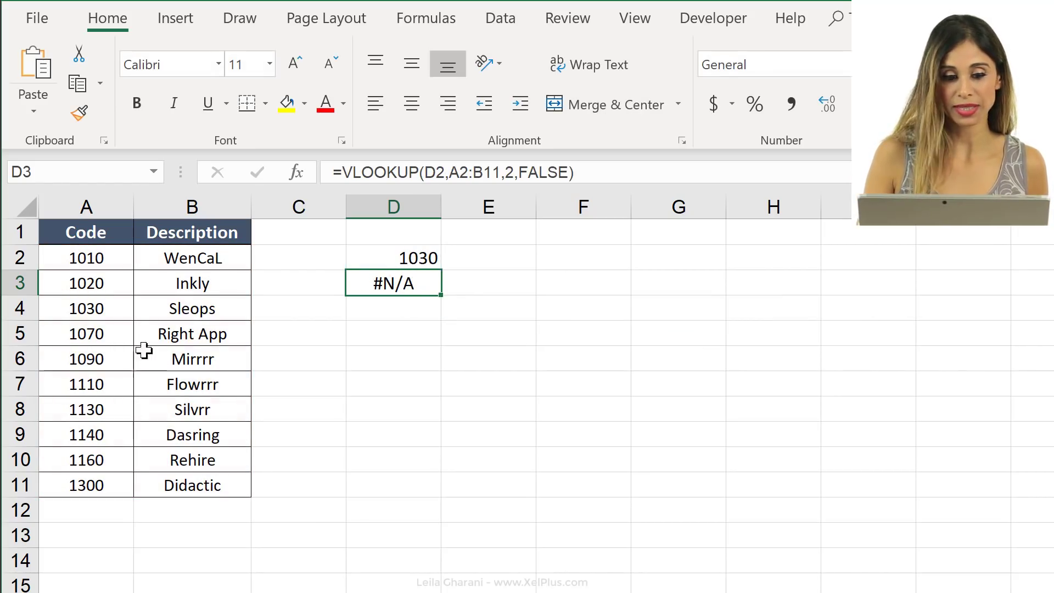
pyautogui.click(113, 307)
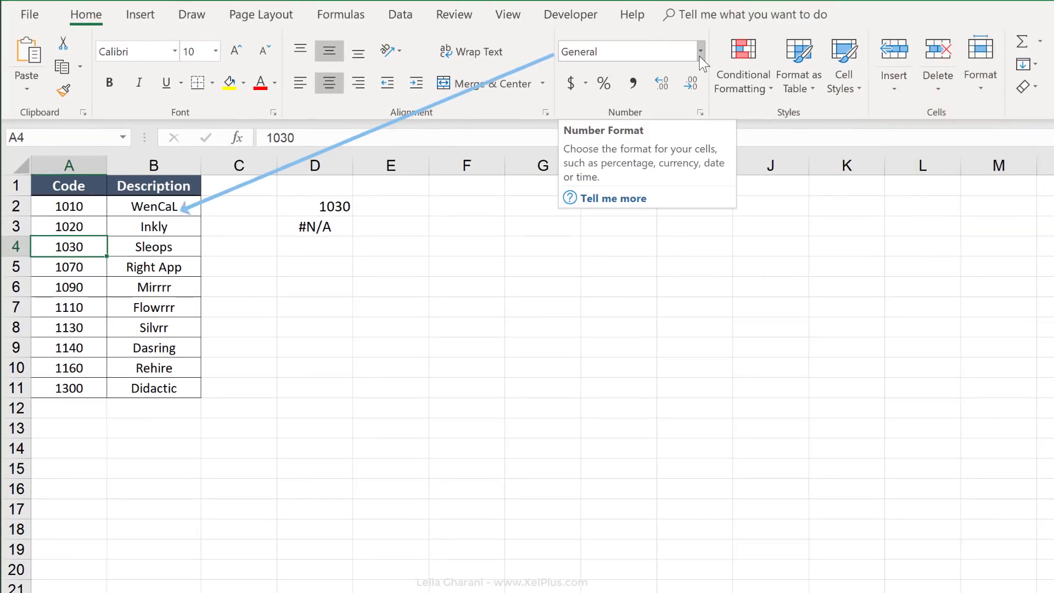
pyautogui.click(699, 53)
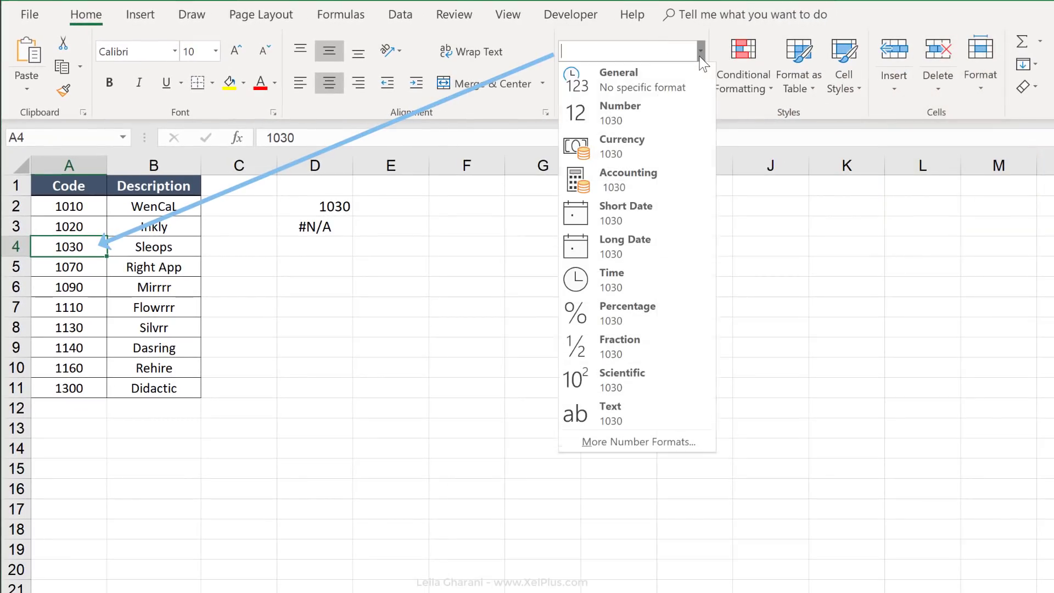
pyautogui.click(656, 113)
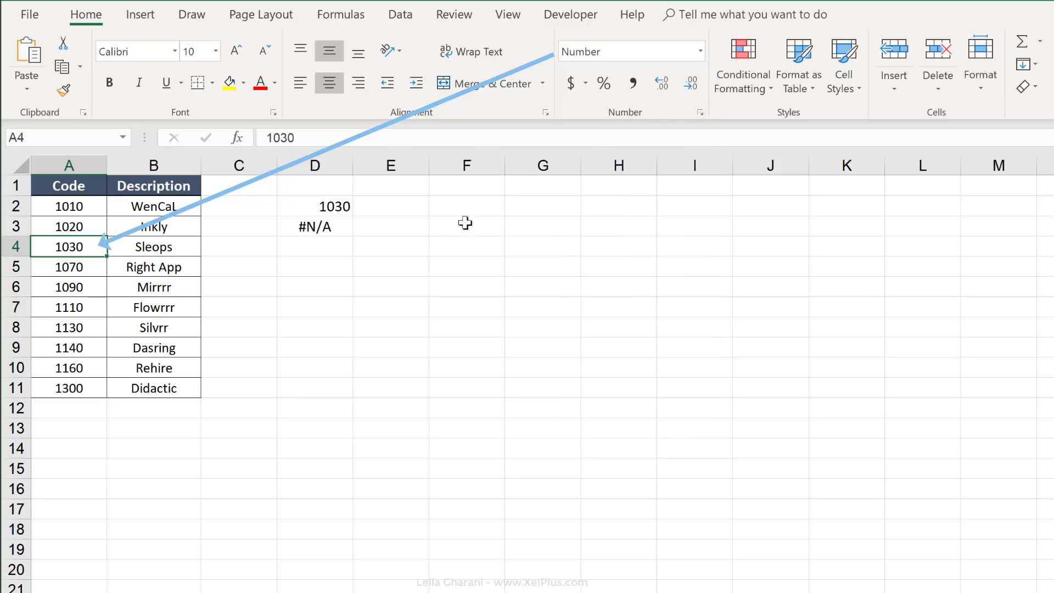
pyautogui.click(396, 246)
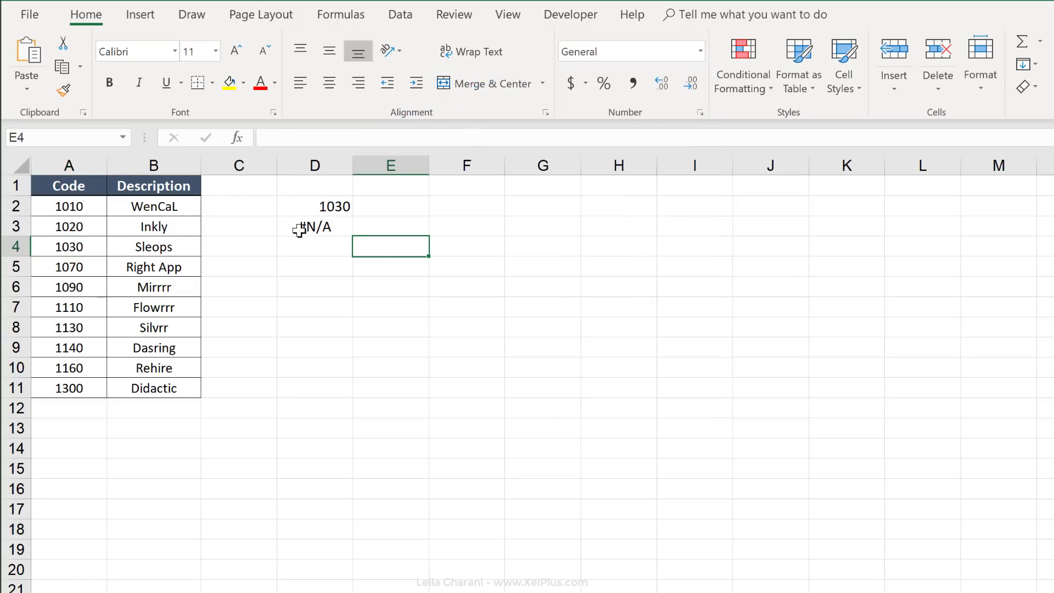
pyautogui.click(49, 247)
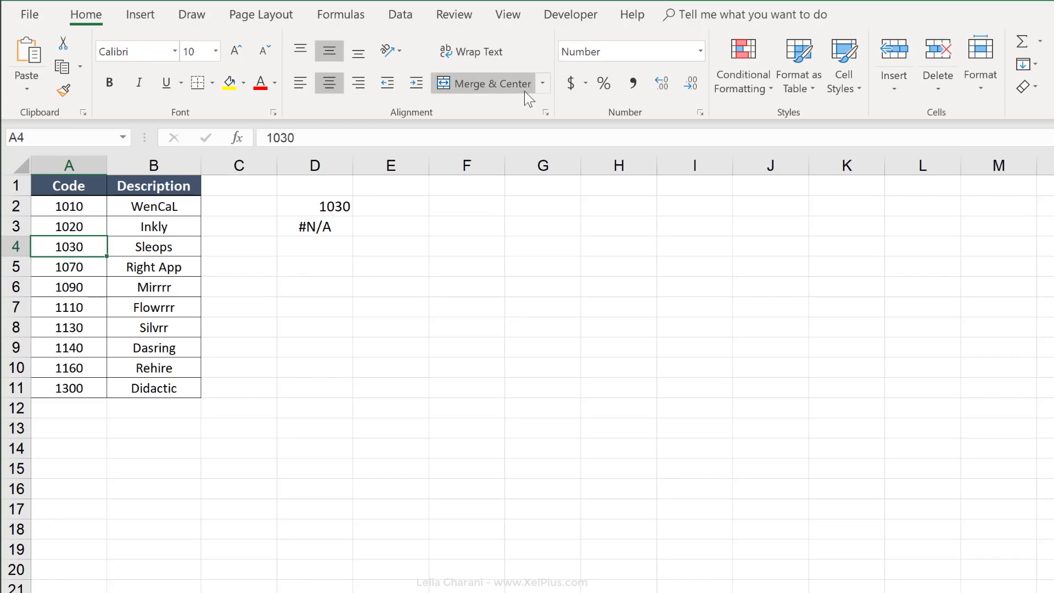
pyautogui.click(700, 51)
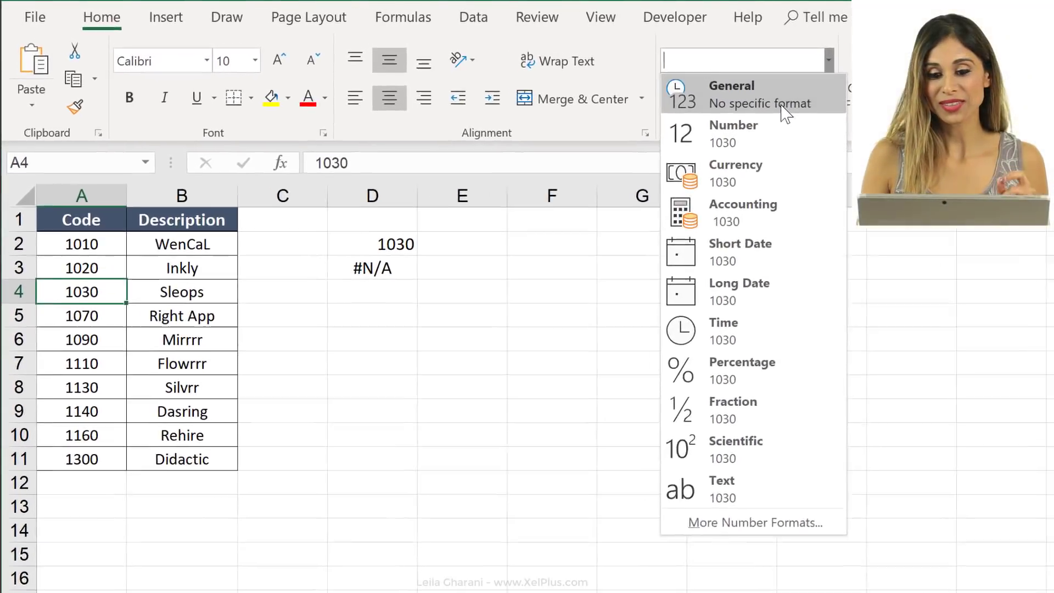
# Reset code 1030 to General and convert codes A2:A11 to numbers with Text to Columns
pyautogui.click(666, 89)
pyautogui.click(637, 288)
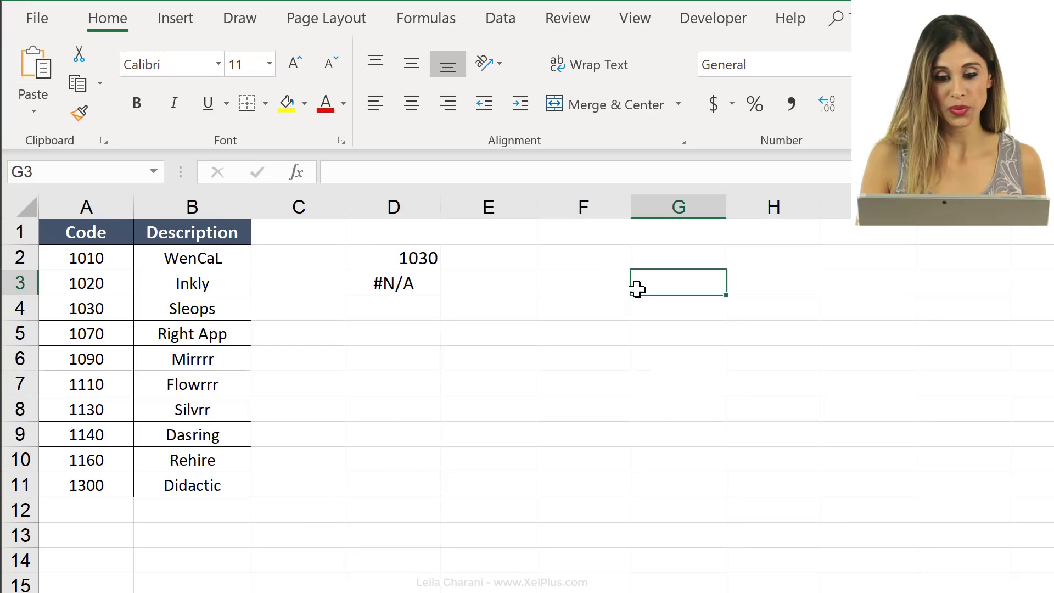
pyautogui.moveTo(106, 258); pyautogui.dragTo(86, 484)
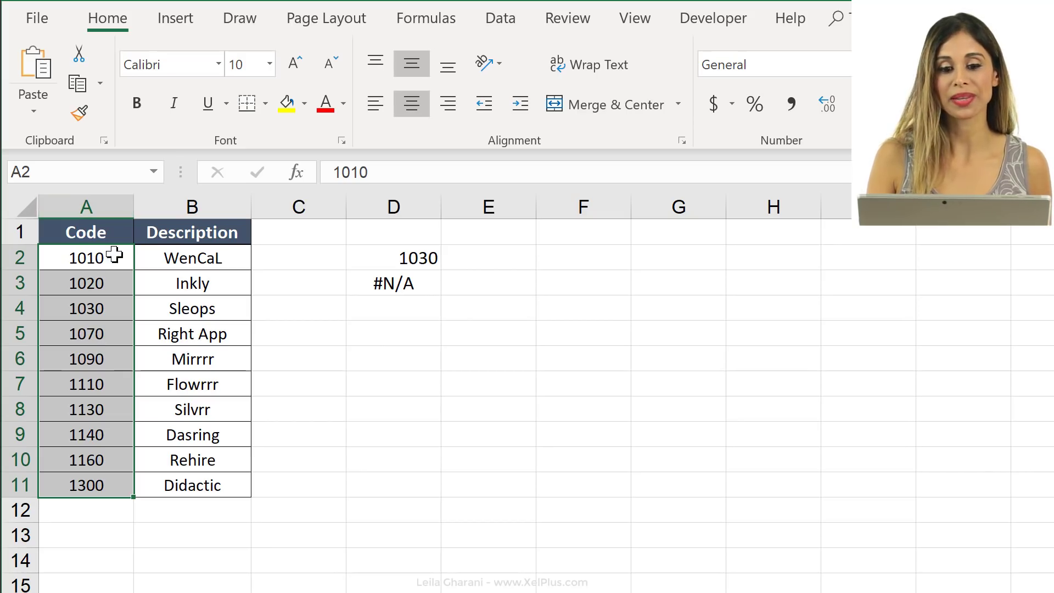
pyautogui.click(495, 20)
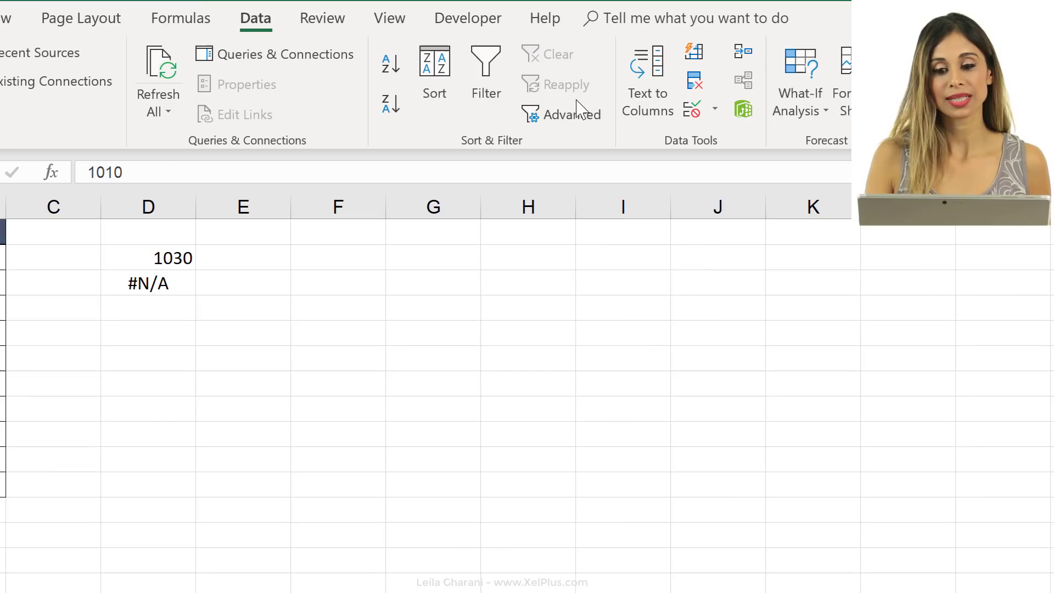
pyautogui.click(642, 116)
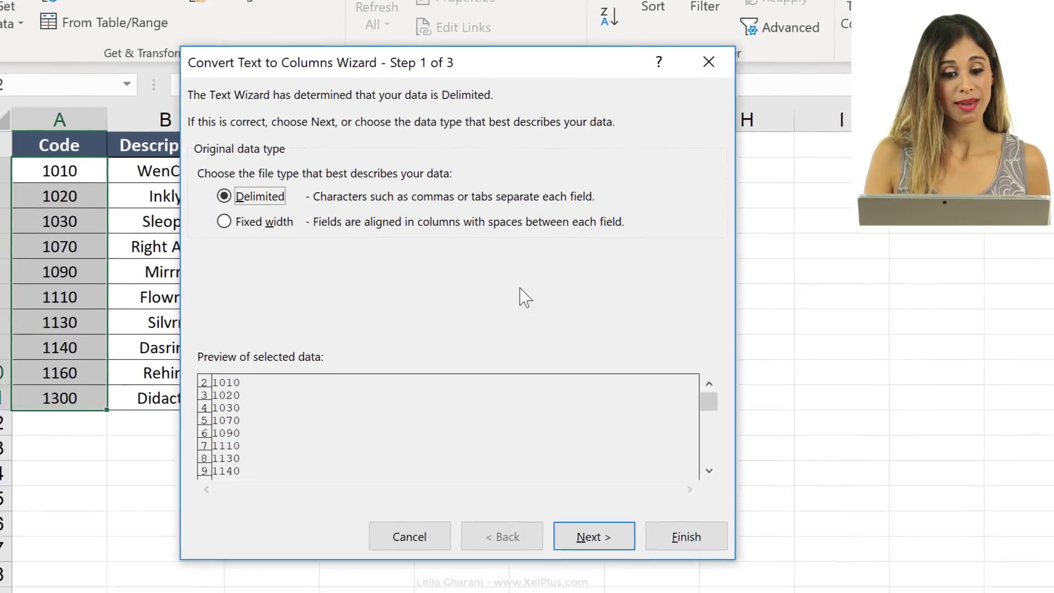
pyautogui.click(619, 528)
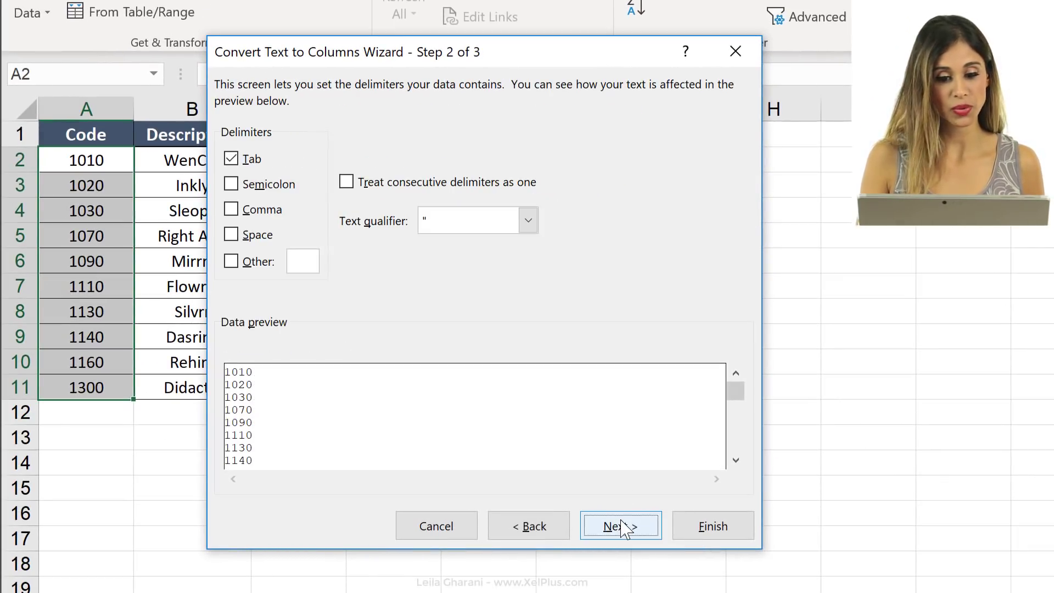
pyautogui.click(623, 530)
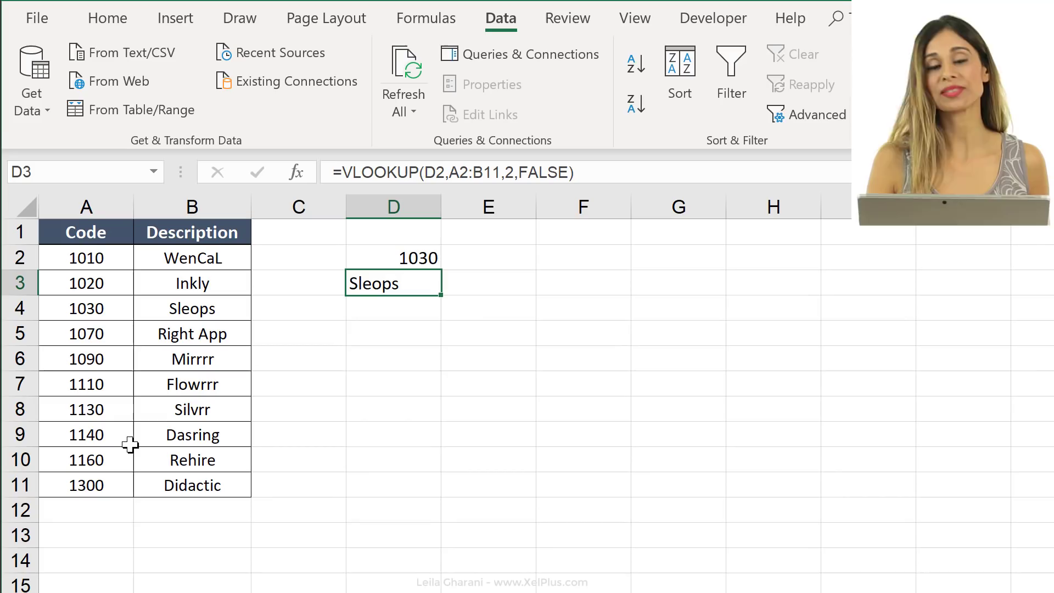
# Verify converted codes 1130 and 1070 and the lookup returning Sleops, then go to Date Problem
pyautogui.click(124, 400)
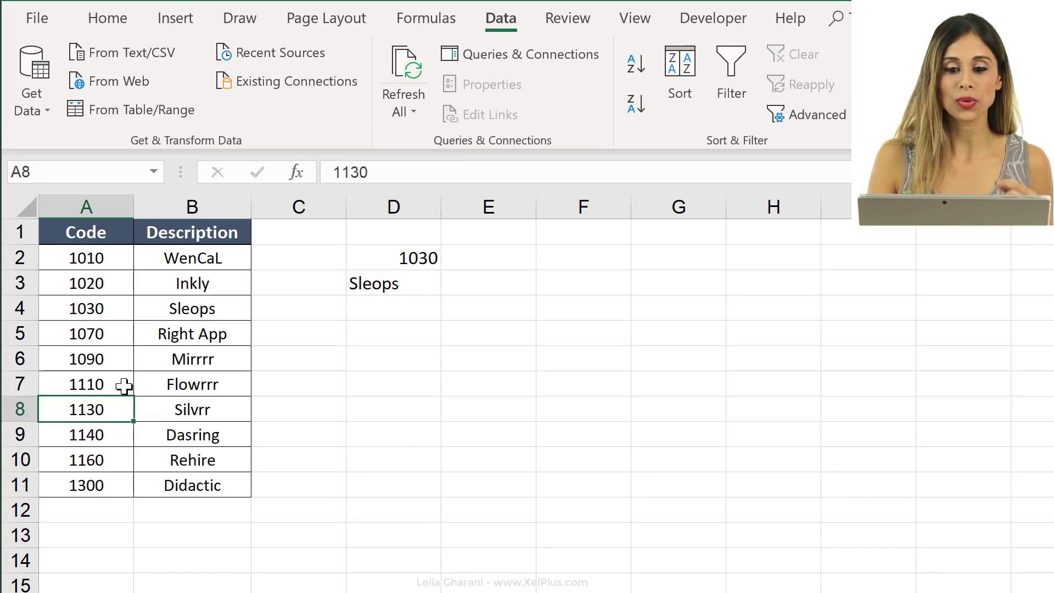
pyautogui.click(121, 335)
pyautogui.click(128, 23)
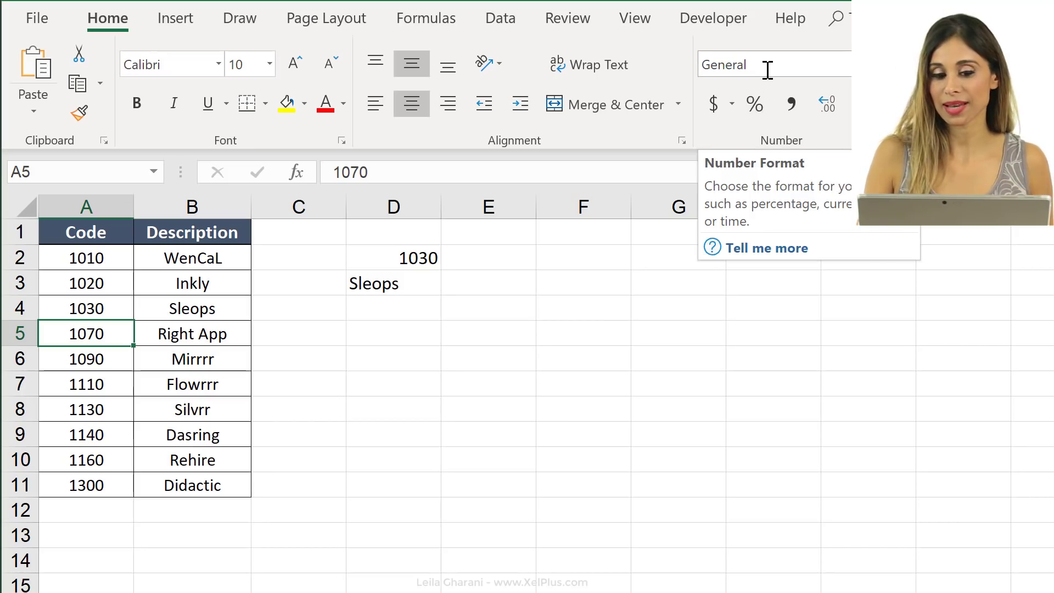
pyautogui.click(401, 286)
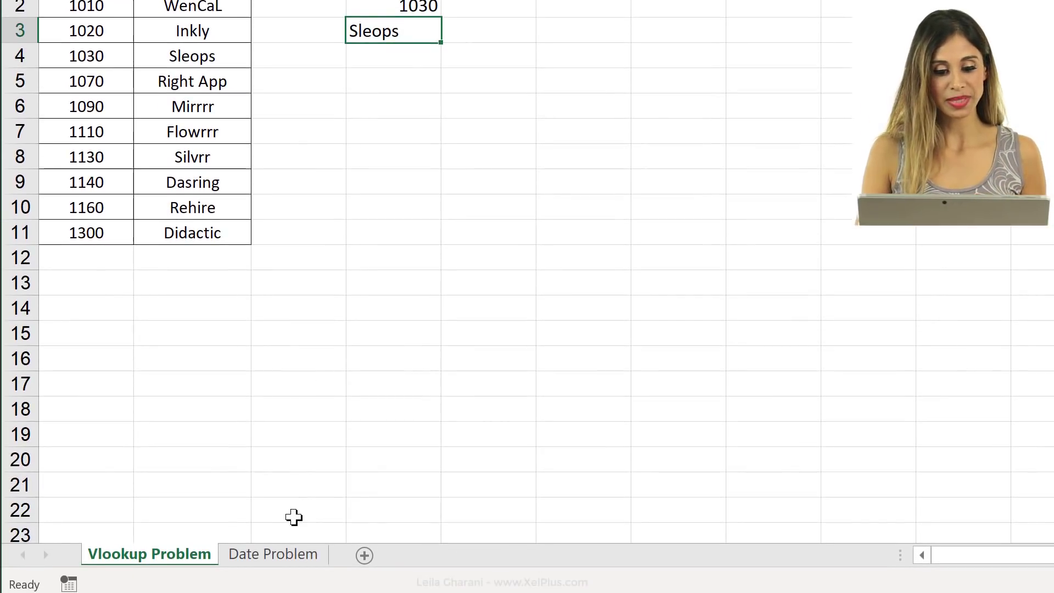
pyautogui.click(294, 565)
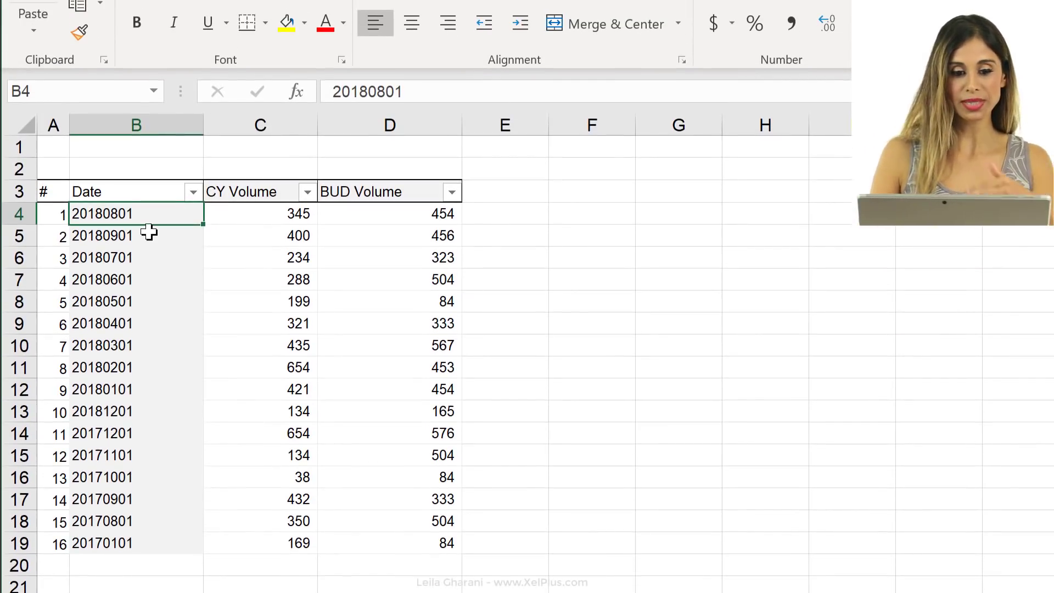
# Check the date codes in B5 and B4, then open the Date column's Number Filters list
pyautogui.click(149, 233)
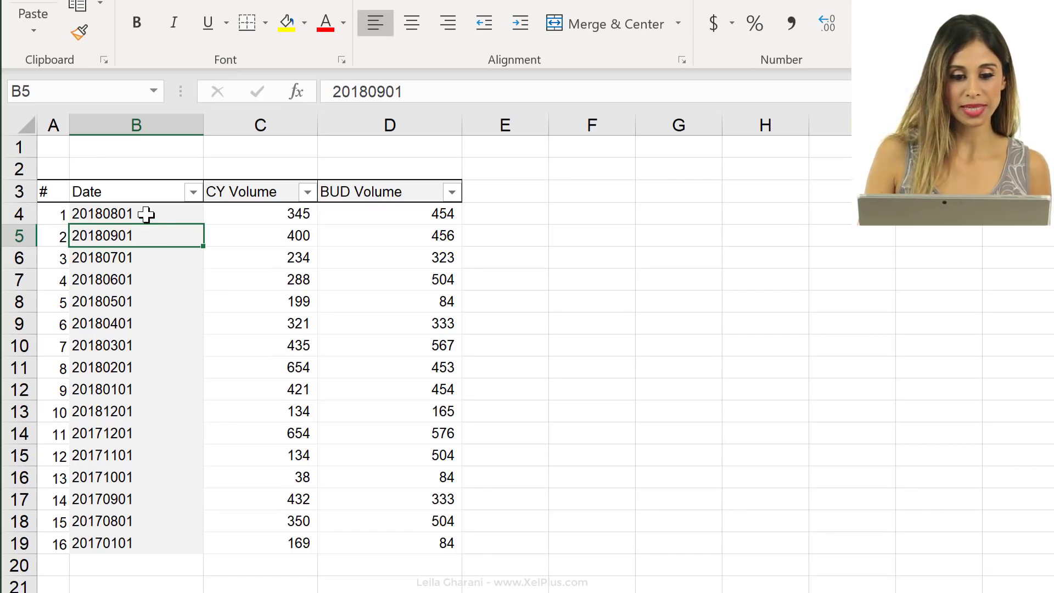
pyautogui.click(146, 214)
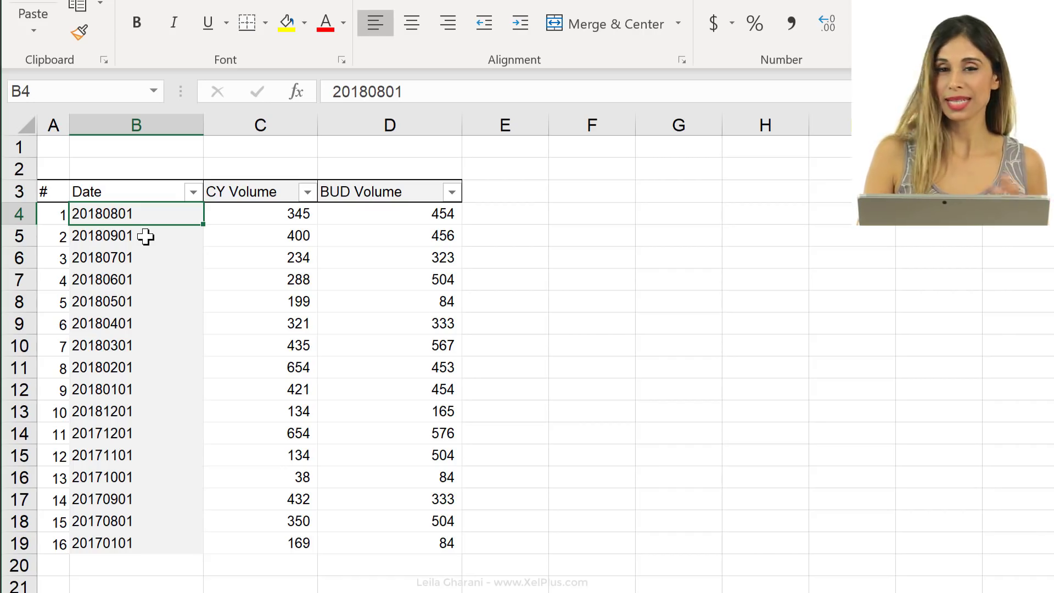
pyautogui.click(194, 191)
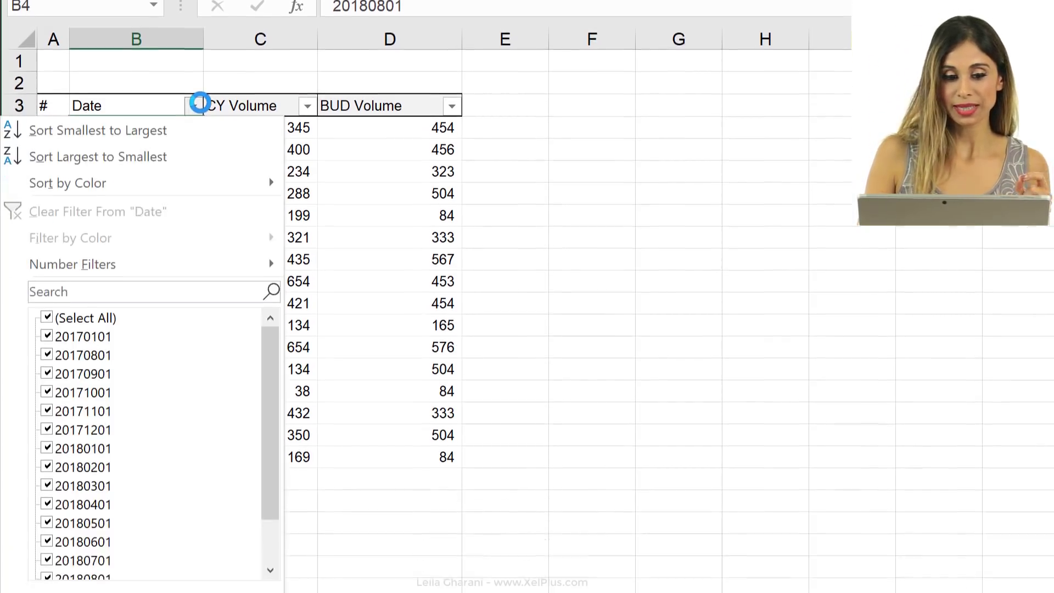
pyautogui.moveTo(272, 365)
pyautogui.mouseDown()
pyautogui.moveTo(272, 466)
pyautogui.moveTo(273, 324)
pyautogui.mouseUp()
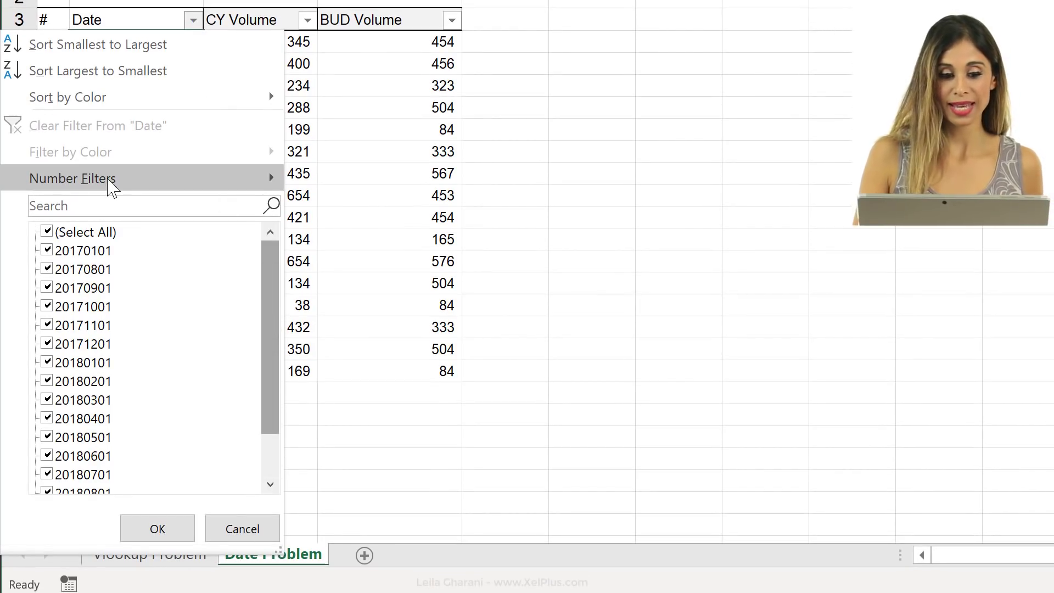
pyautogui.moveTo(72, 263)
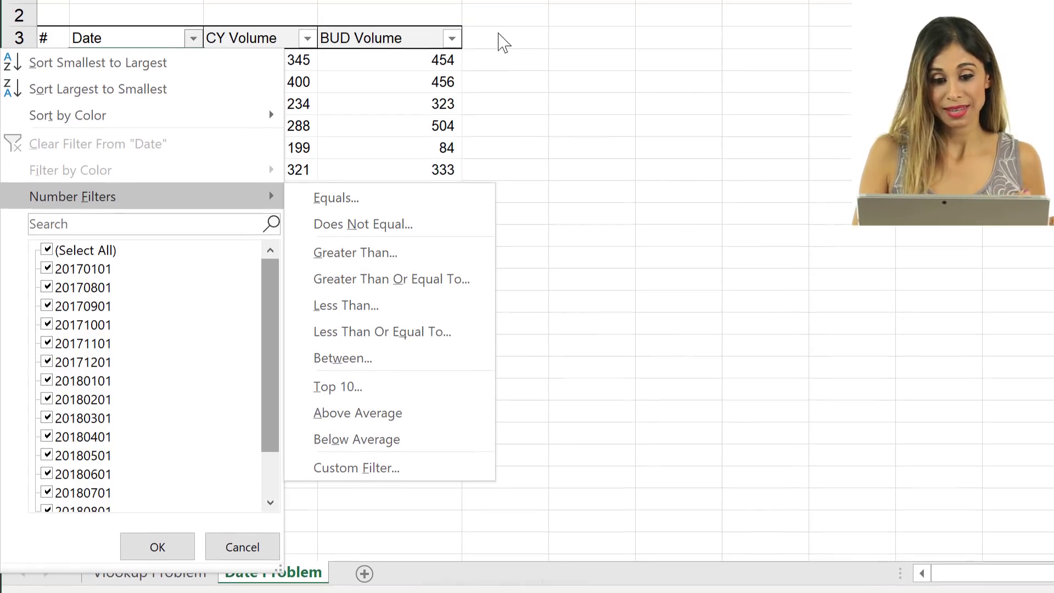
# Test =YEAR(B4) in E4, see #NUM!, and clear the formula
pyautogui.click(501, 42)
pyautogui.write('=ye')
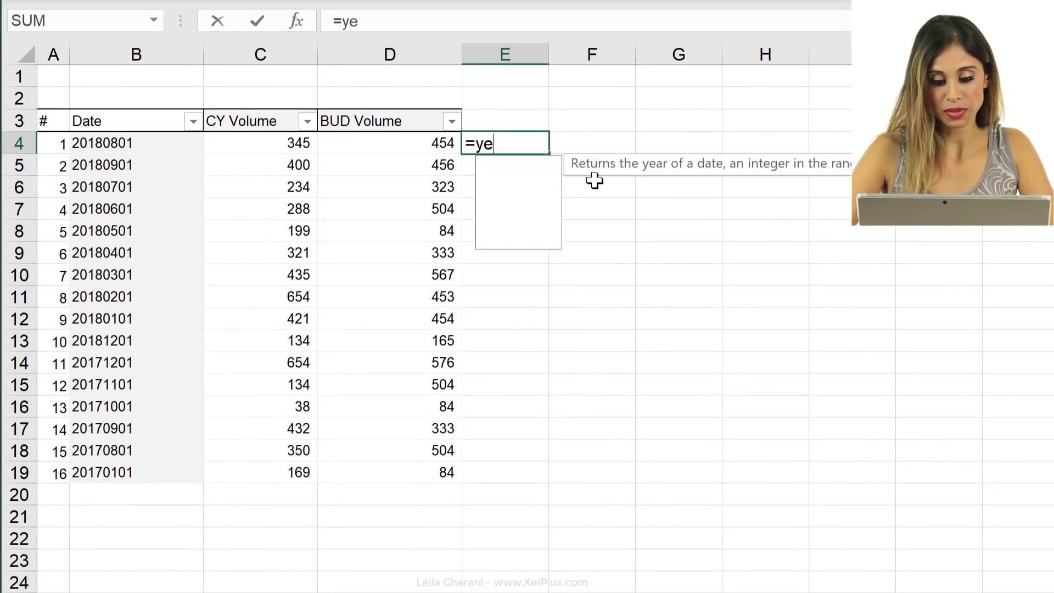
pyautogui.write('ar(')
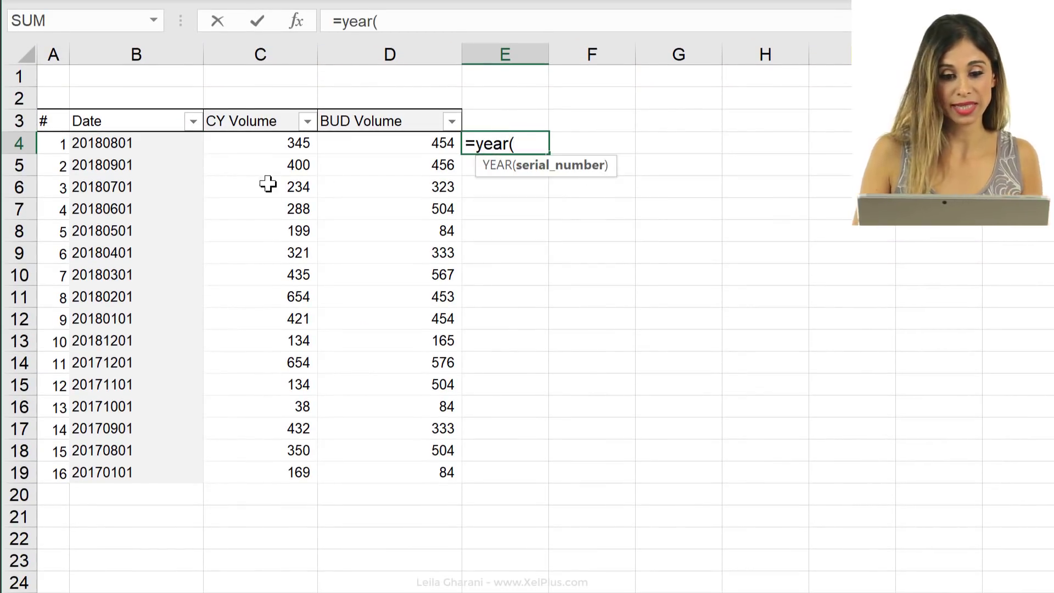
pyautogui.click(182, 143)
pyautogui.hotkey('ctrl', 'Return')
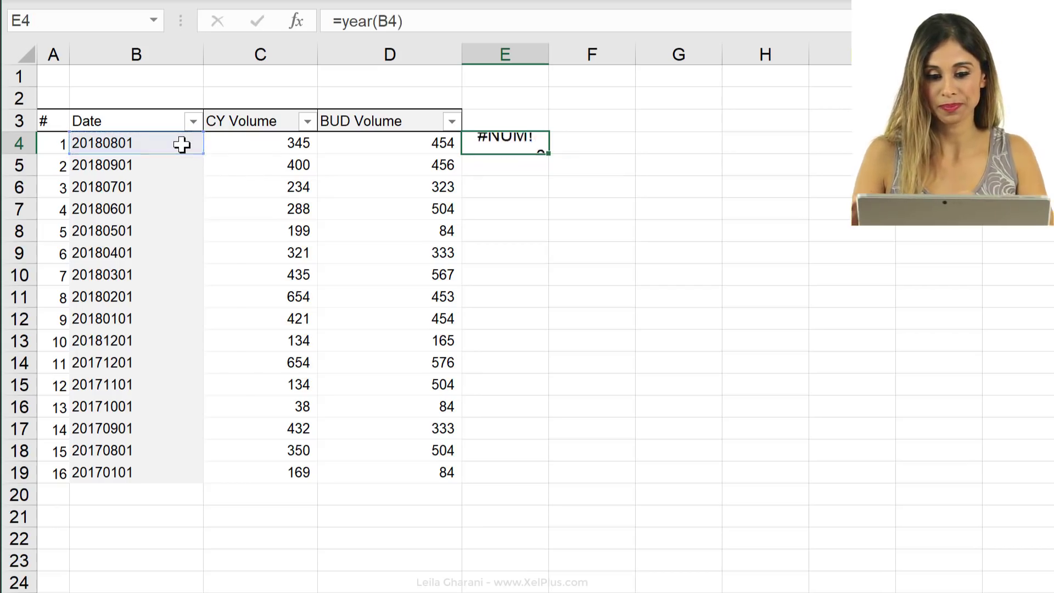
pyautogui.press('F2')
pyautogui.hotkey('shift', 'Home')
pyautogui.press('BackSpace')
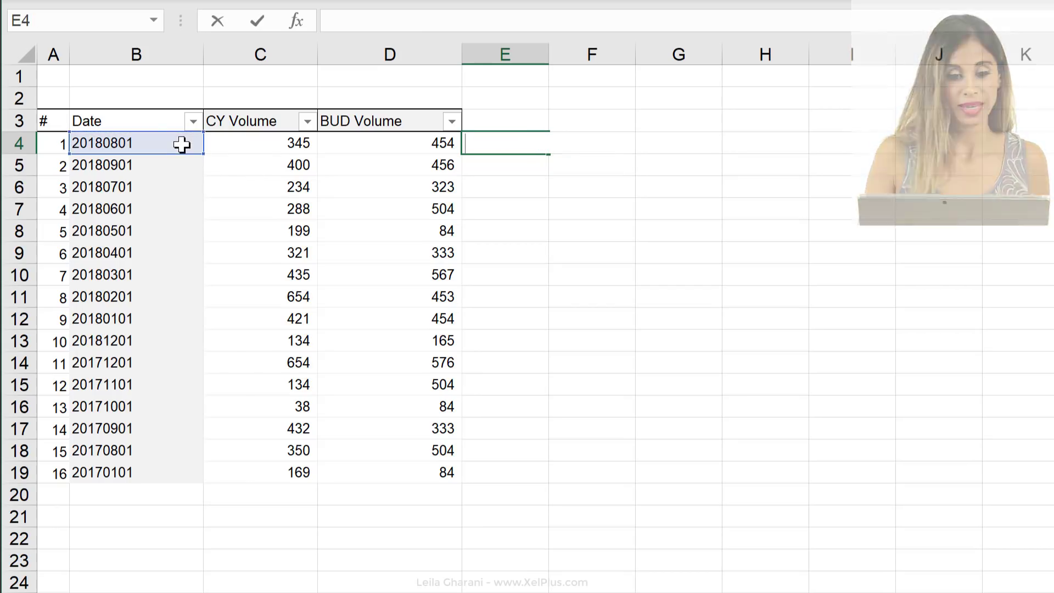
pyautogui.click(168, 149)
# Try Short Date on B4, undo the #### result, and select B4:B19
pyautogui.click(146, 144)
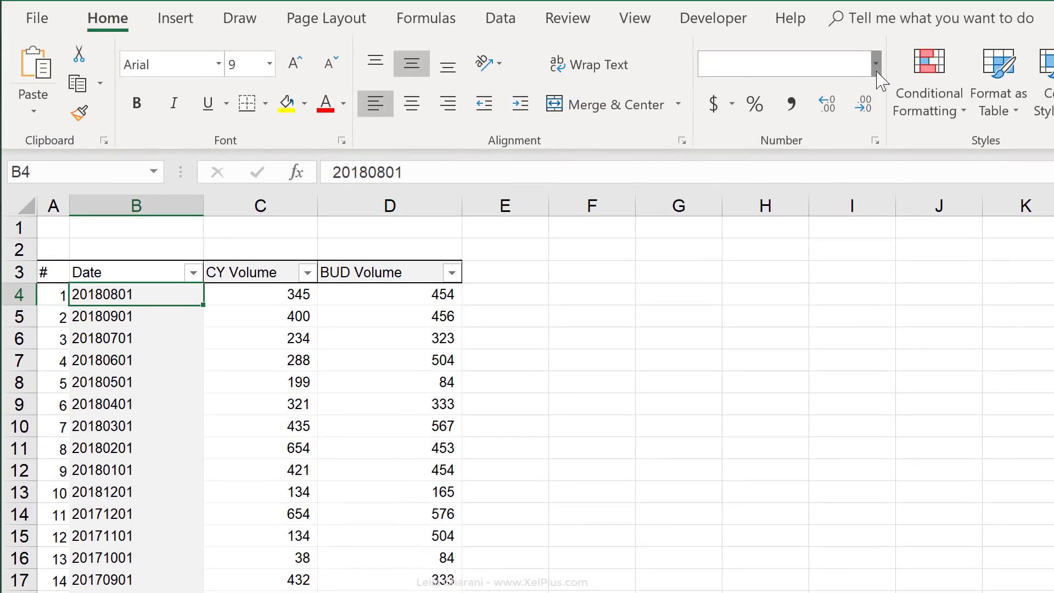
pyautogui.click(876, 64)
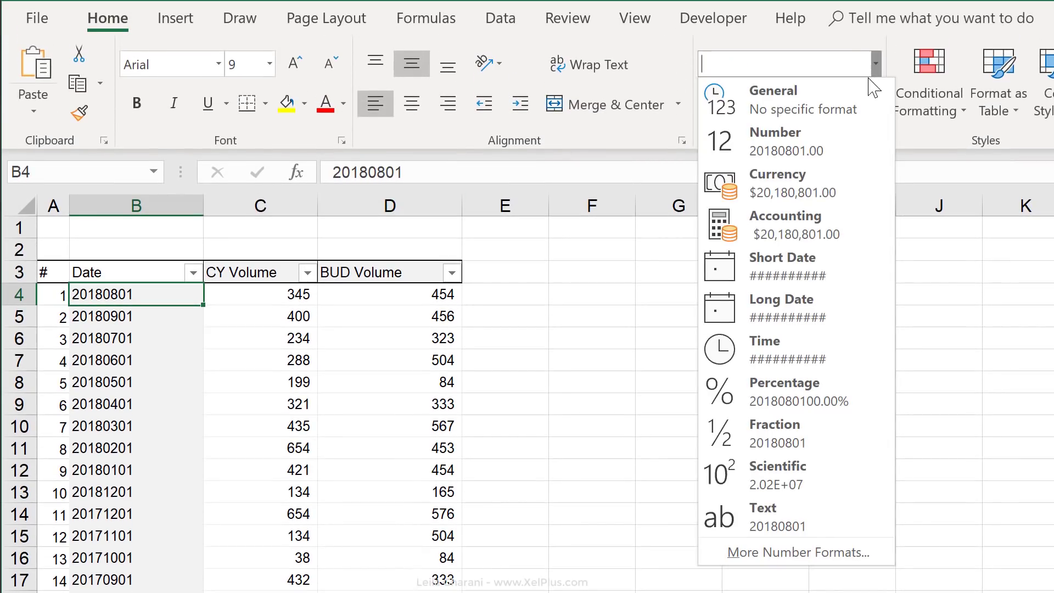
pyautogui.click(817, 277)
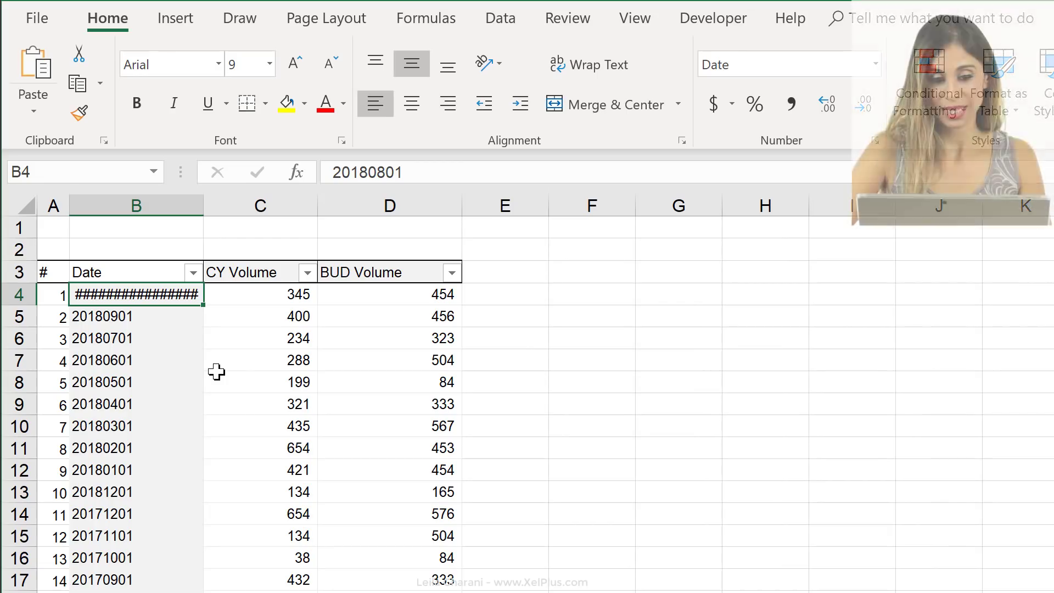
pyautogui.hotkey('ctrl', 'z')
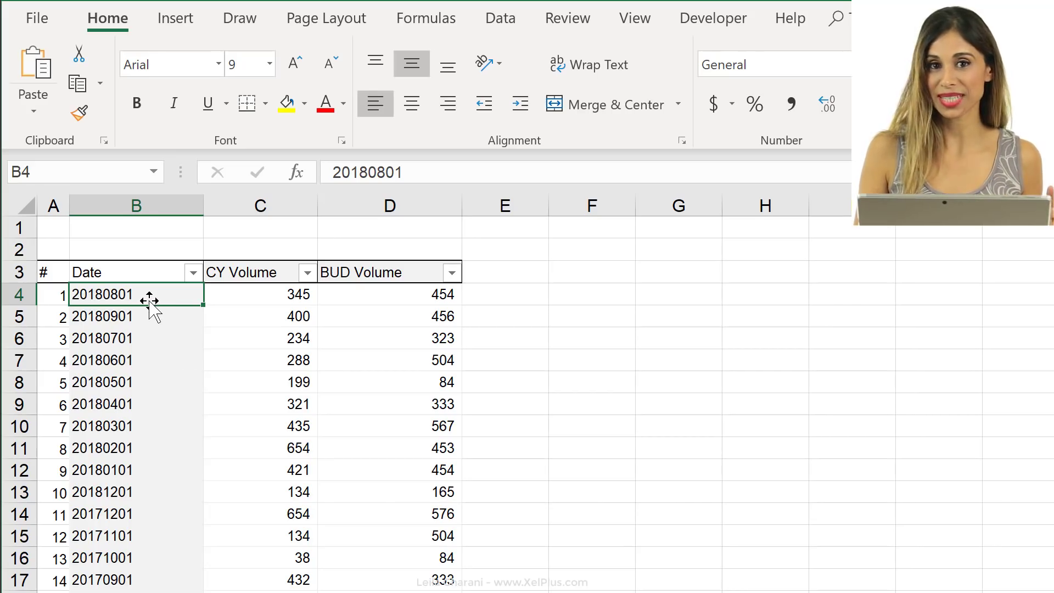
pyautogui.hotkey('ctrl', 'shift', 'Down')
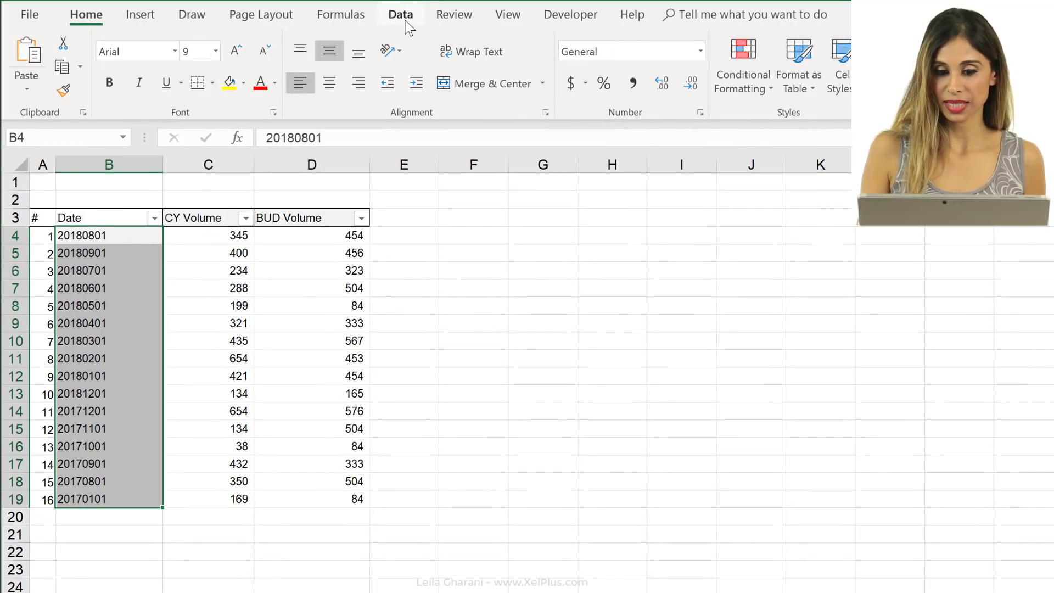
pyautogui.click(402, 16)
pyautogui.click(727, 94)
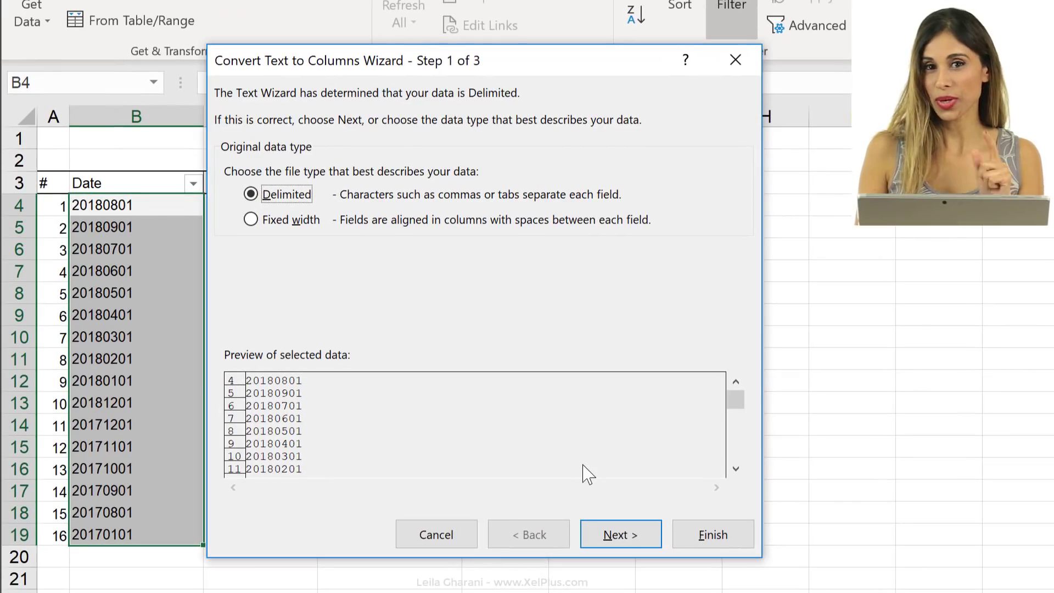
pyautogui.click(619, 535)
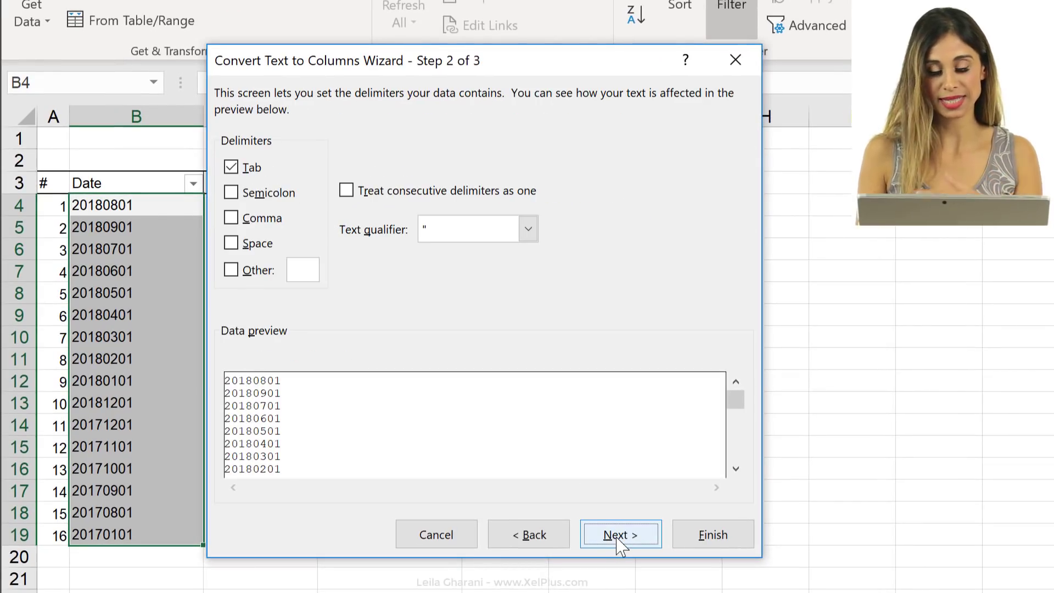
pyautogui.click(619, 544)
pyautogui.click(716, 543)
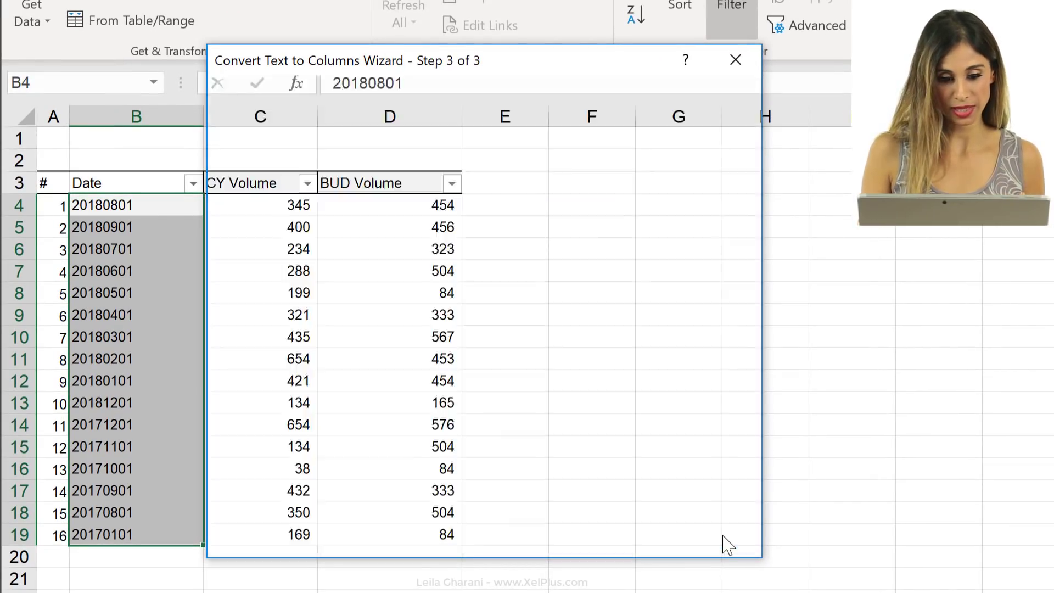
pyautogui.click(135, 317)
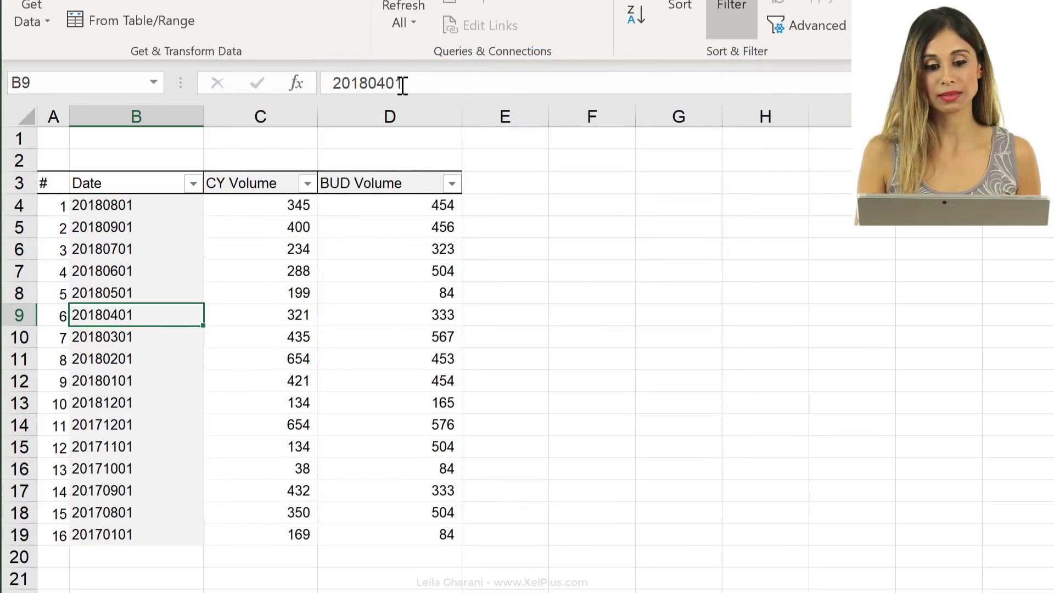
pyautogui.click(169, 203)
pyautogui.hotkey('ctrl', 'shift', 'Down')
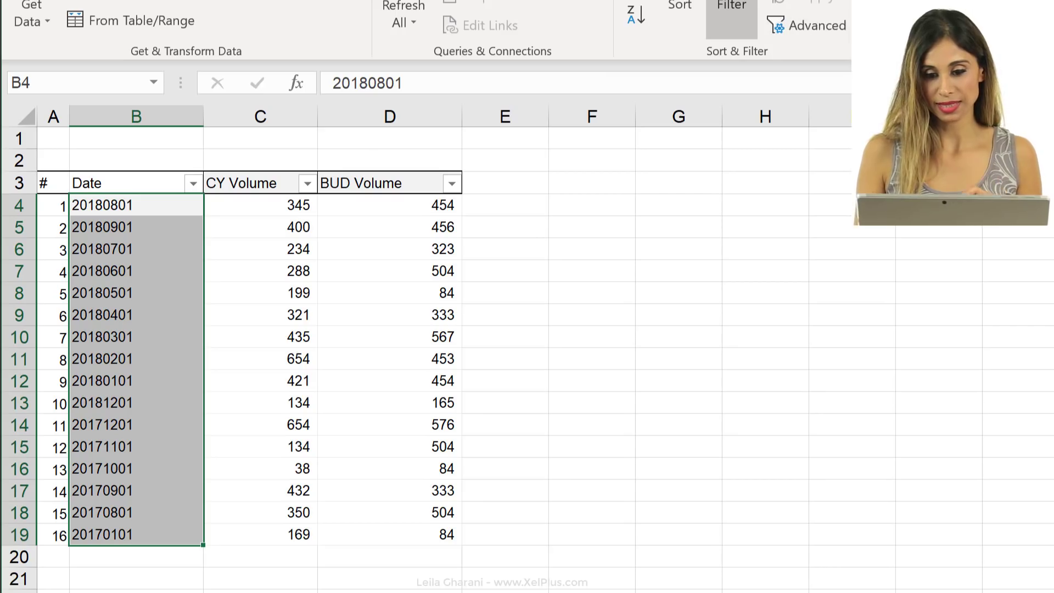
# Run Text to Columns on B4:B19 with Date format YMD, producing dates like 8/1/2018
pyautogui.hotkey('alt', 'a', 'e')
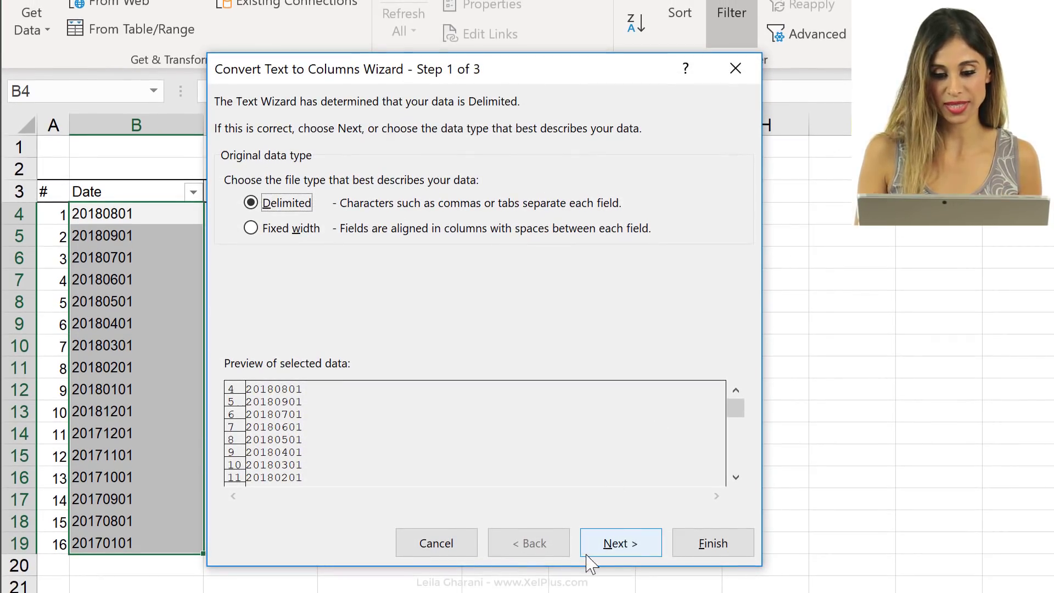
pyautogui.click(589, 550)
pyautogui.click(596, 555)
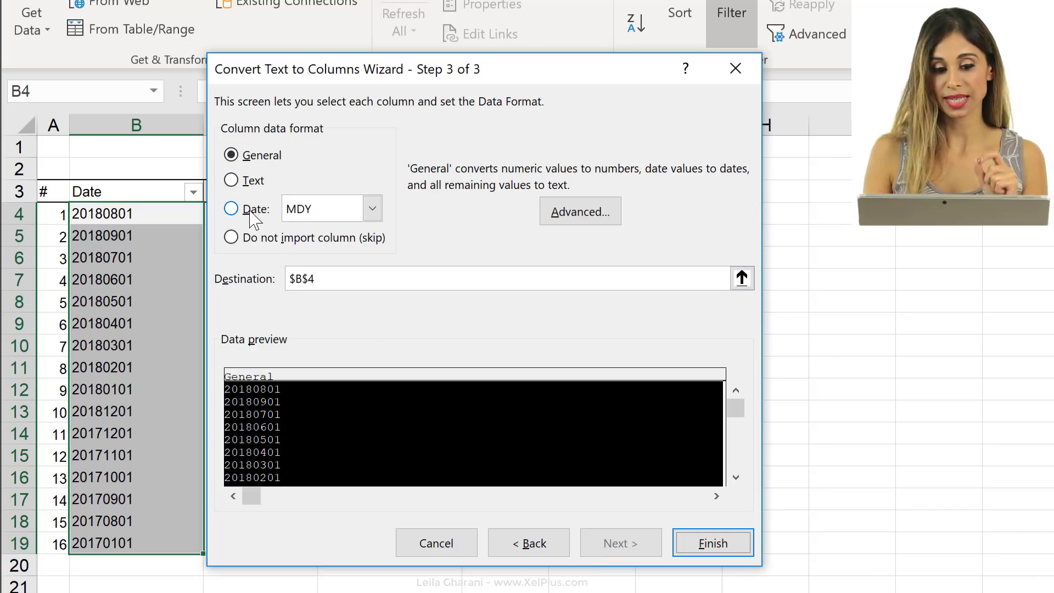
pyautogui.click(252, 212)
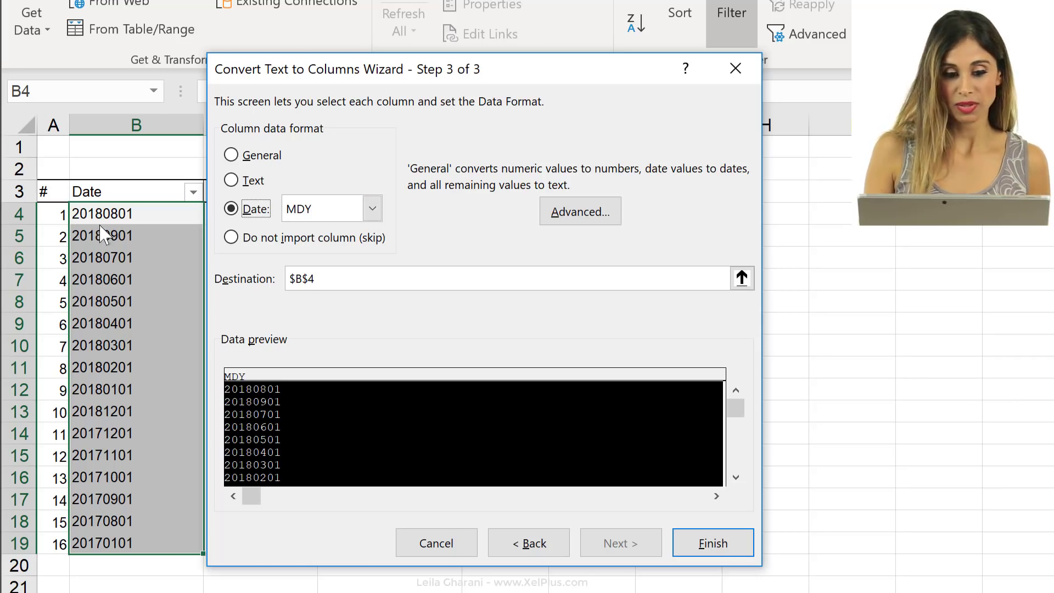
pyautogui.click(371, 211)
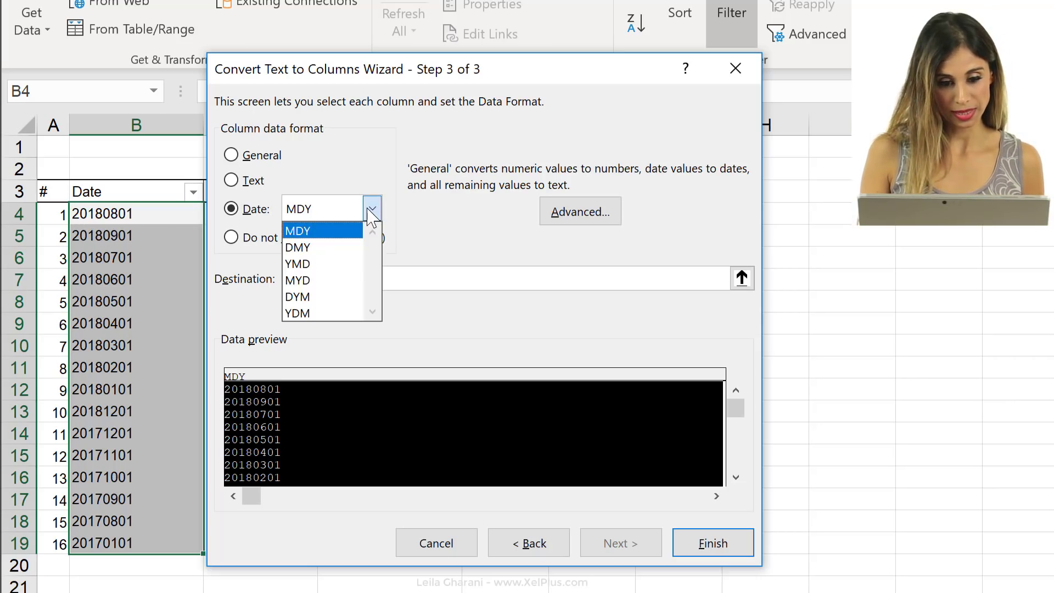
pyautogui.click(324, 264)
pyautogui.click(710, 543)
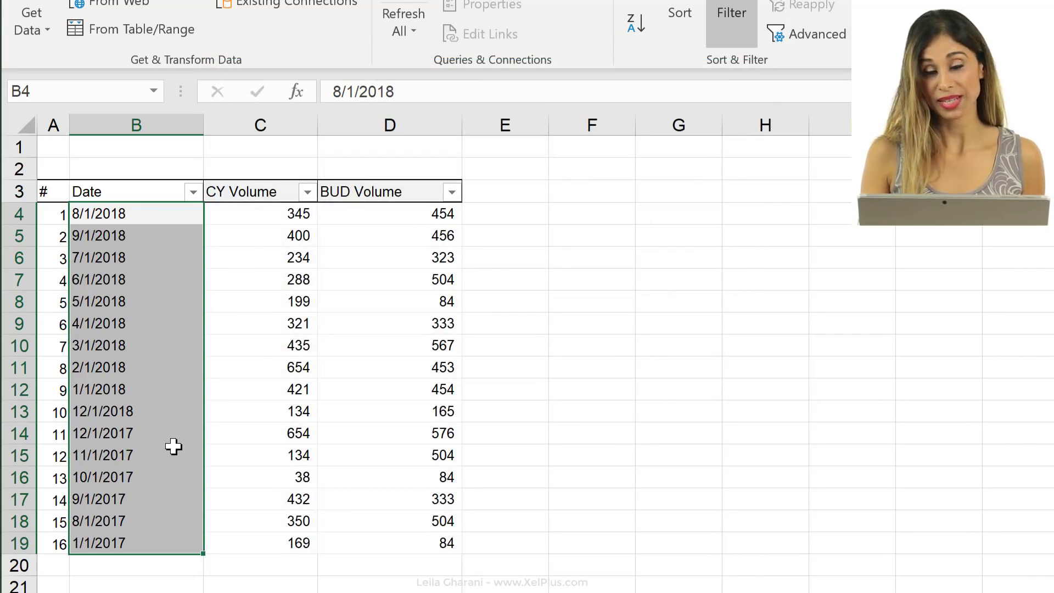
# Check converted date B10, then open the Date filter showing Date Filters grouped by 2018 and 2017
pyautogui.click(155, 347)
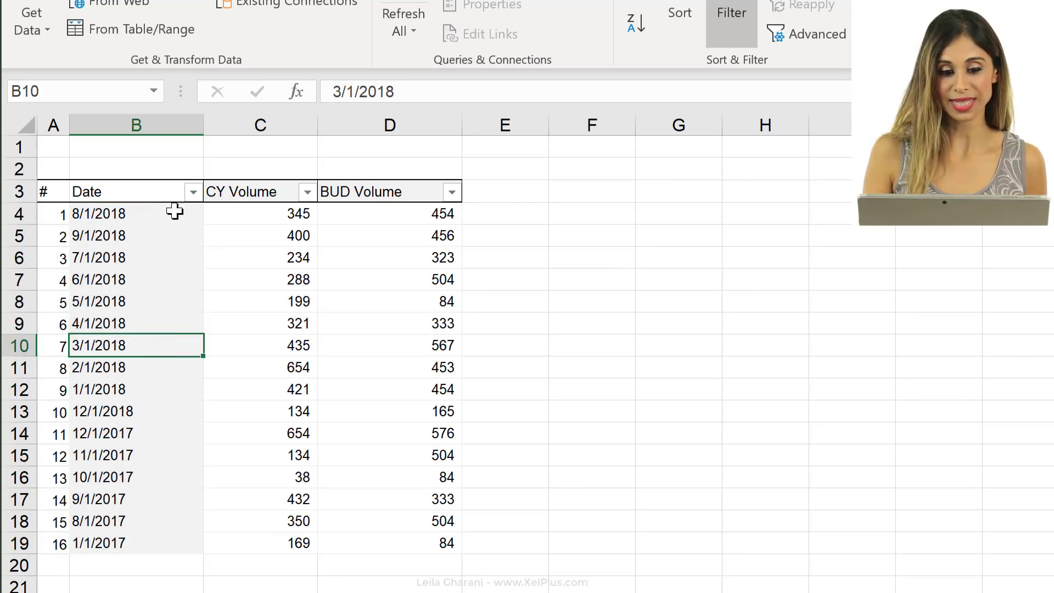
pyautogui.click(193, 193)
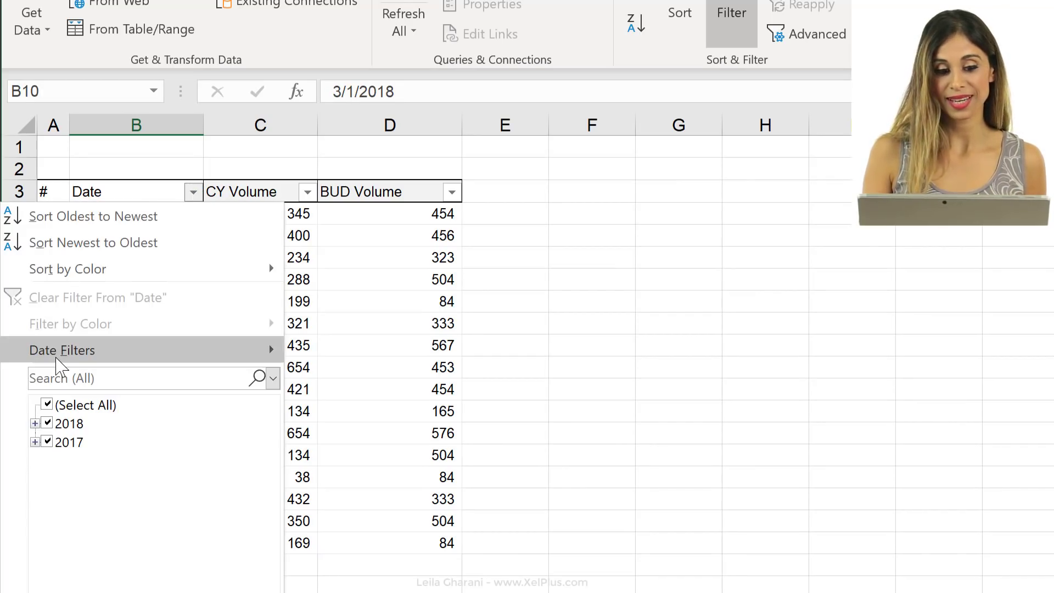